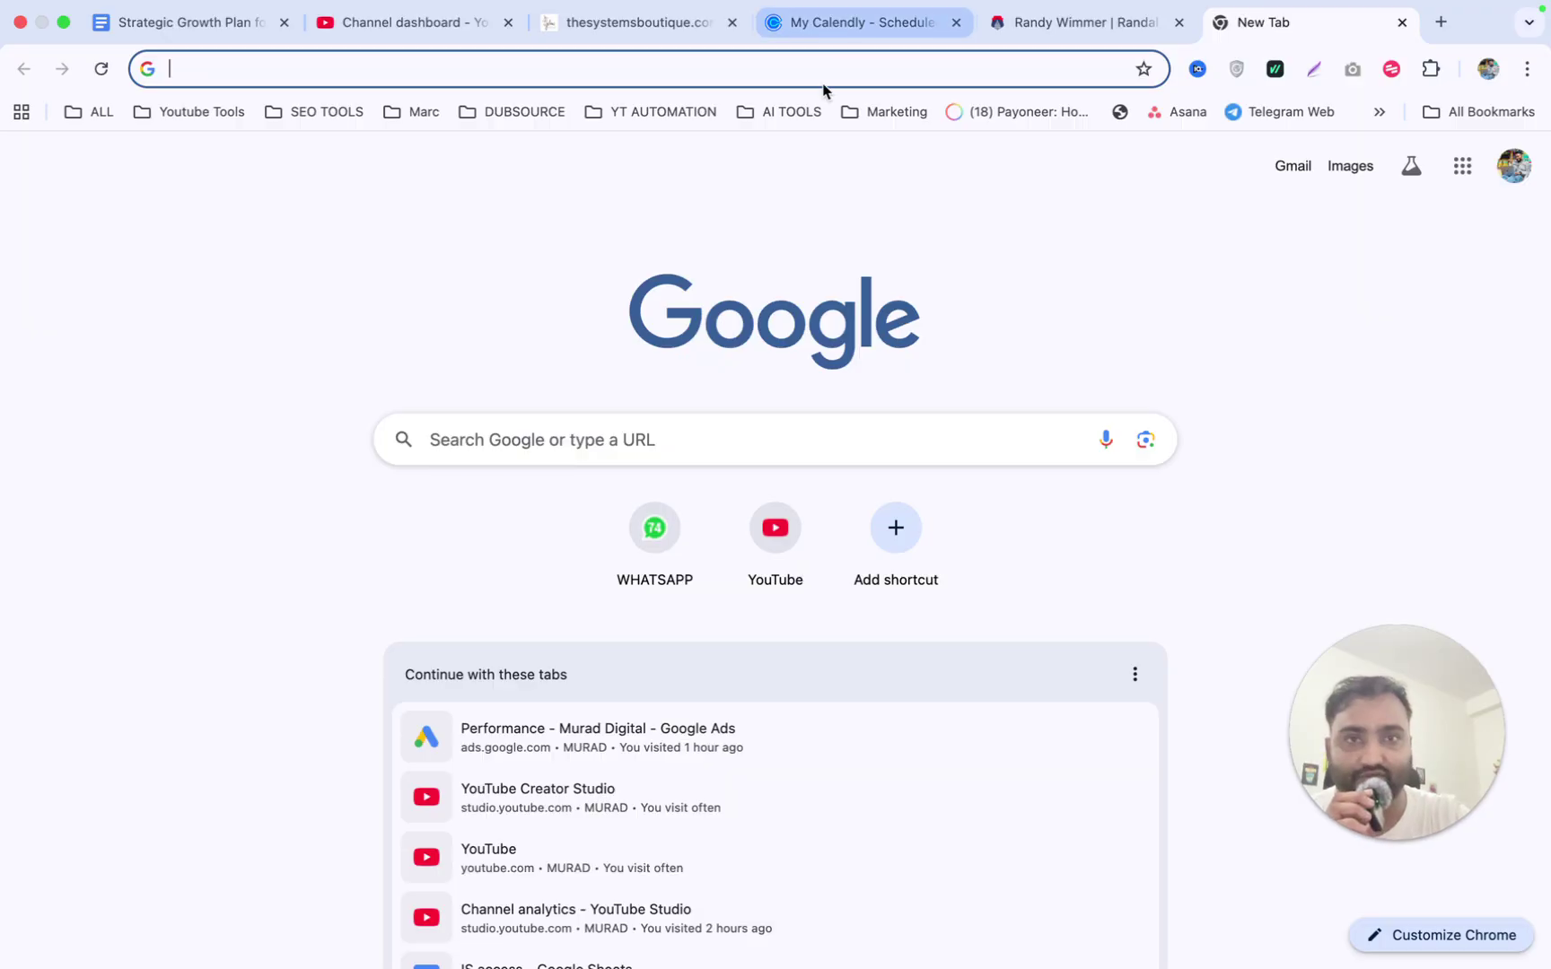
# Search Google for 'google ads' and open the Google Ads business site from the results.
pyautogui.click(800, 69)
pyautogui.write('google')
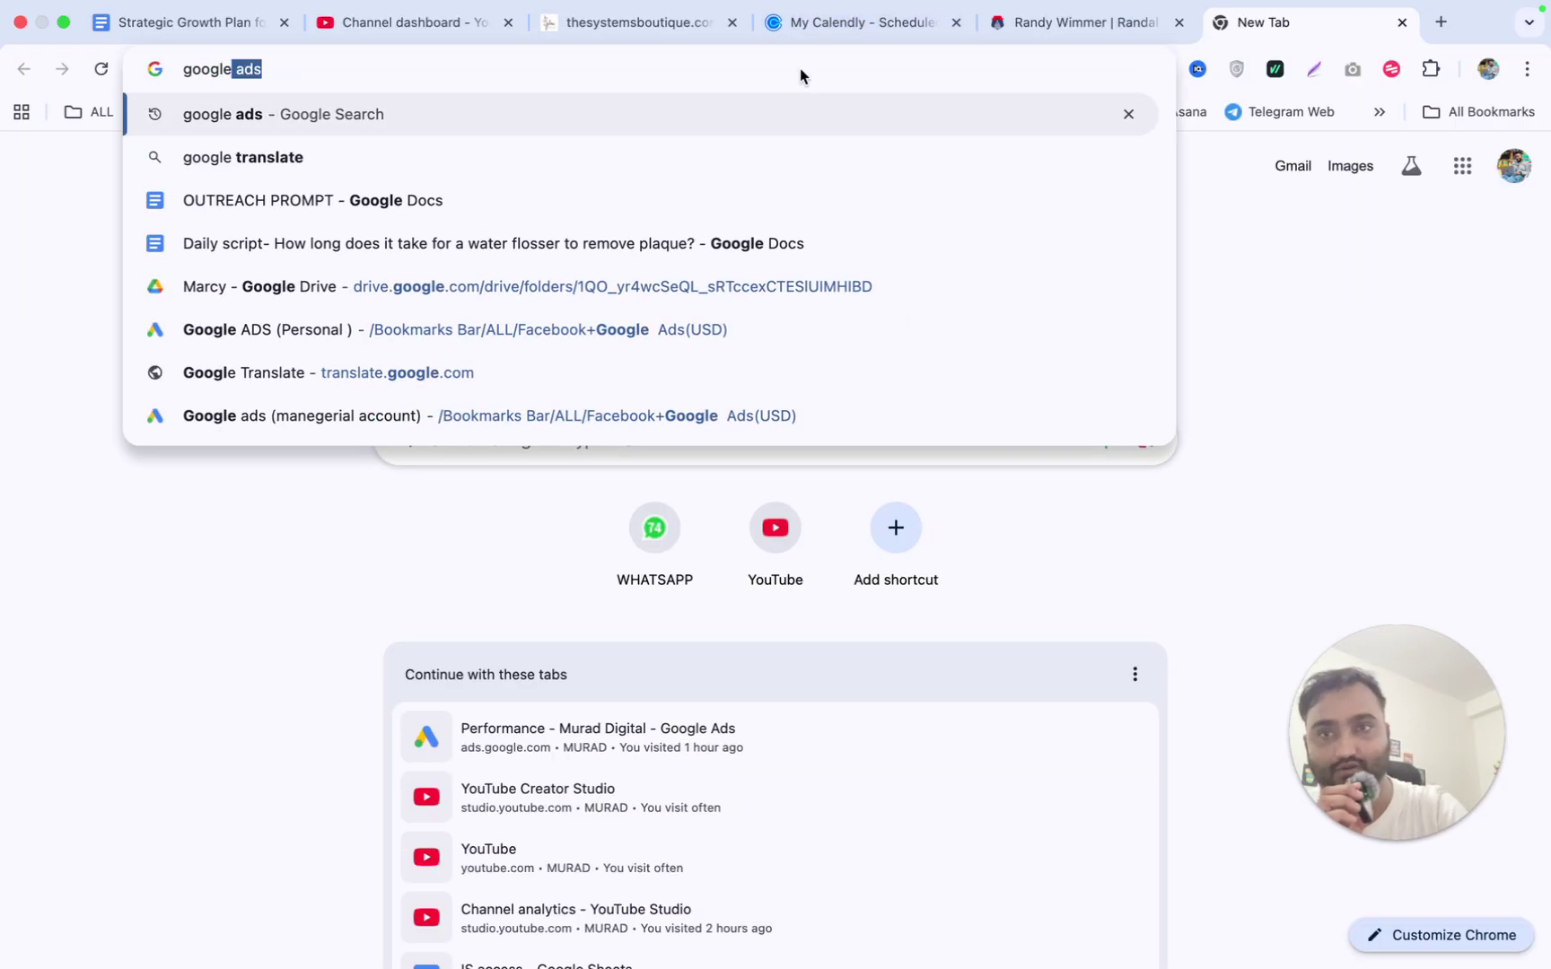
pyautogui.press('Return')
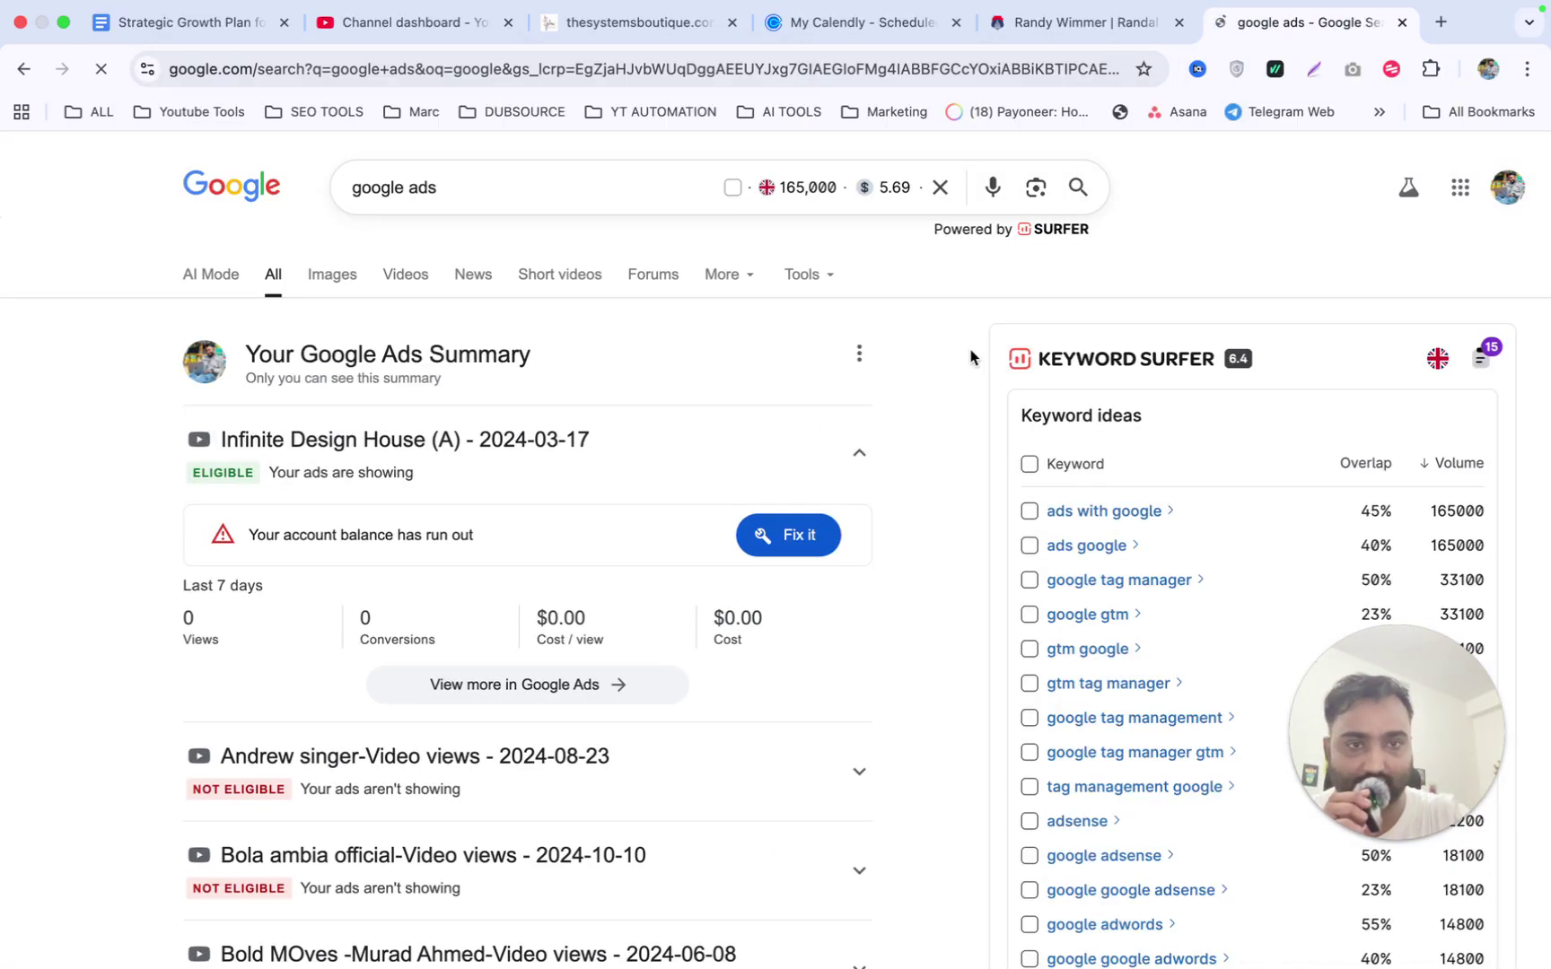
pyautogui.scroll(-10, 940, 344)
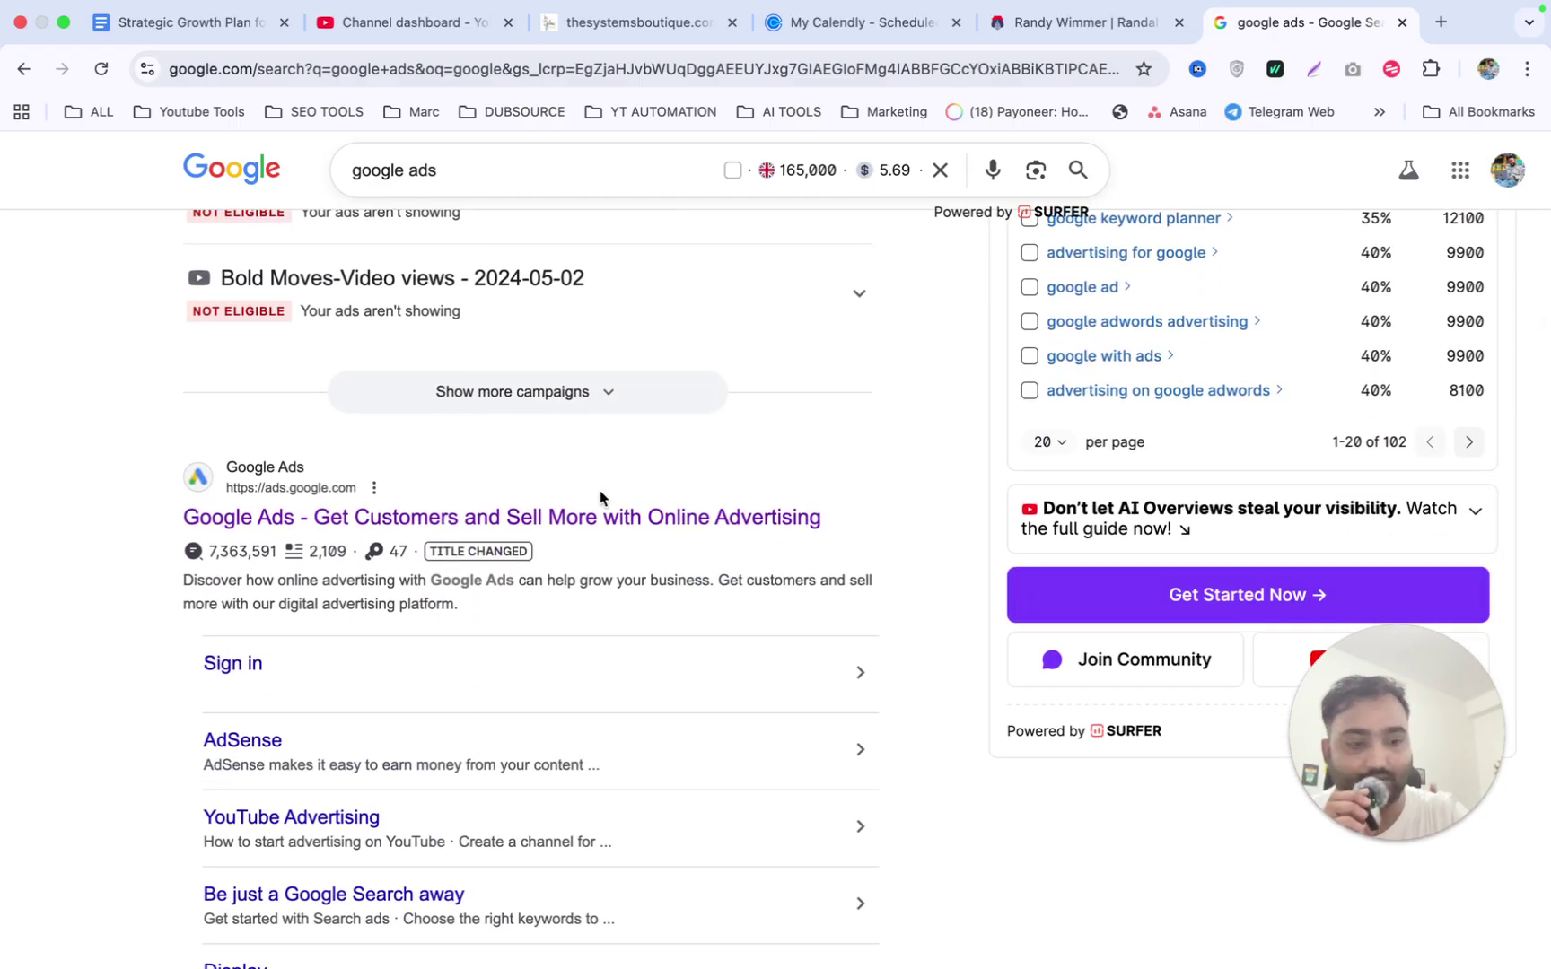
pyautogui.scroll(-3, 600, 497)
pyautogui.scroll(-5, 600, 496)
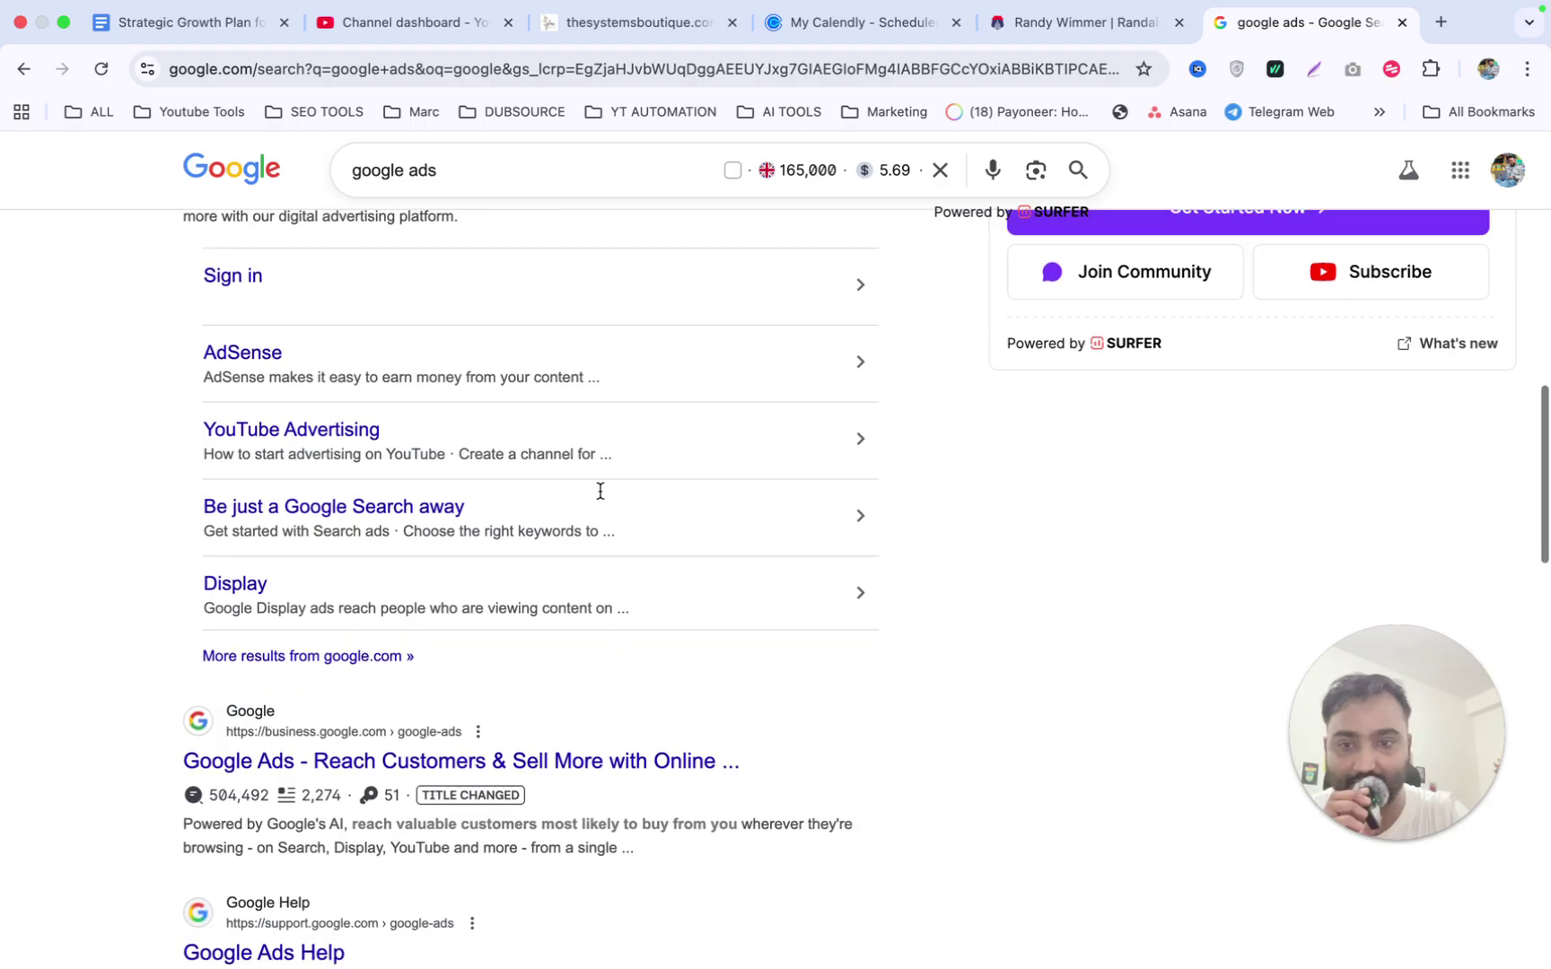
pyautogui.click(550, 763)
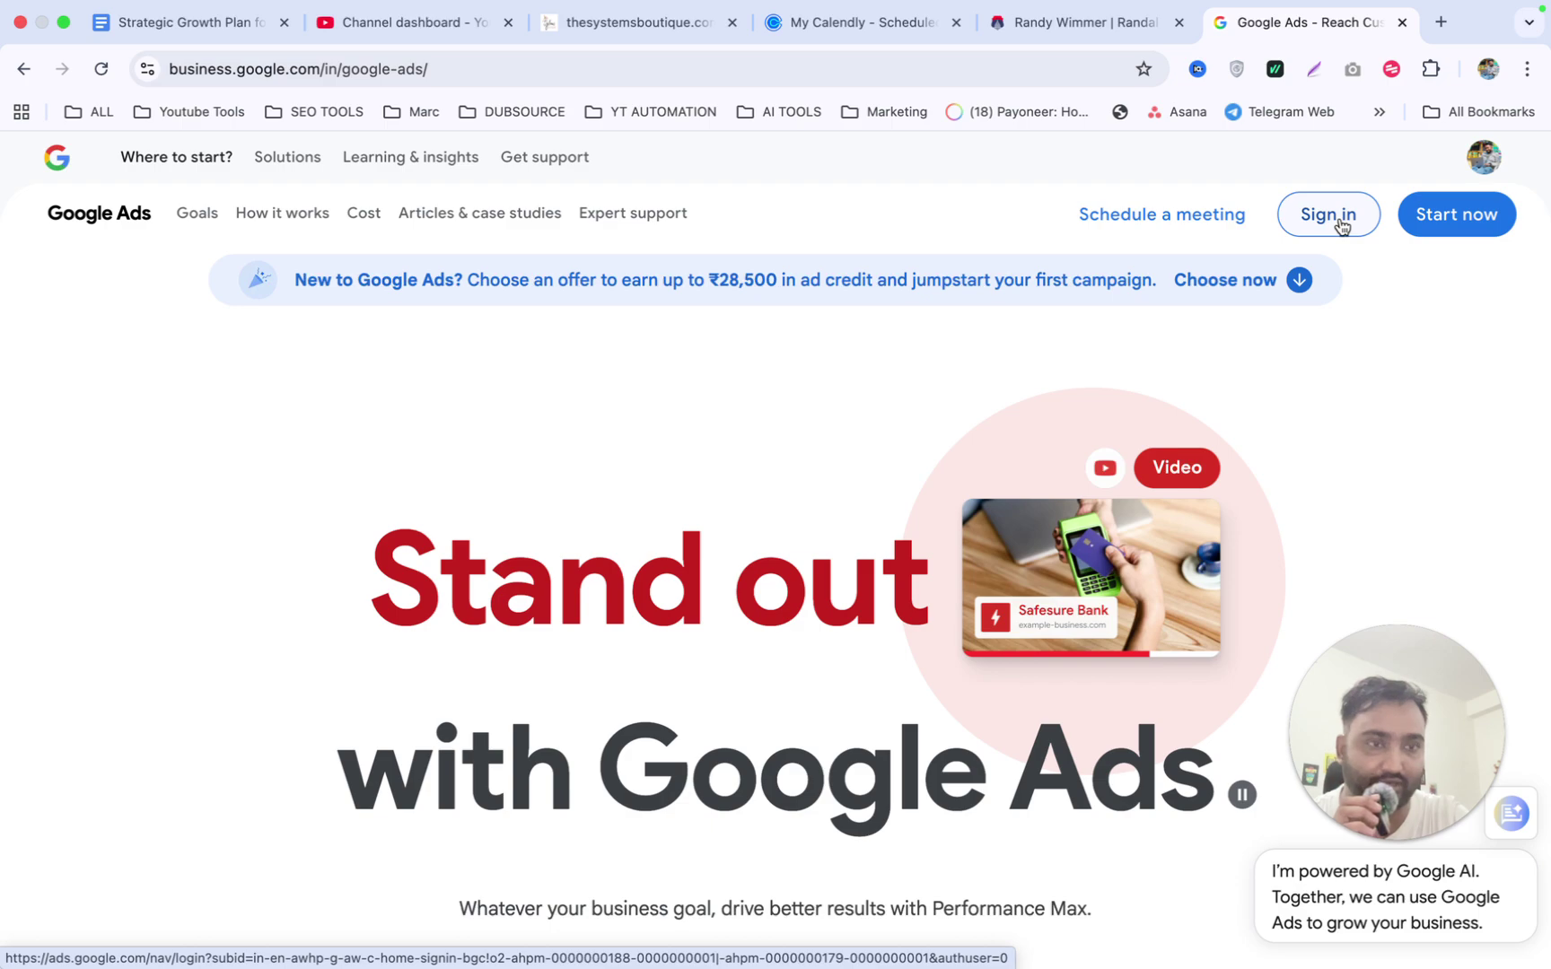
# Sign in to Google Ads and choose the manager account from the account list.
pyautogui.click(1340, 225)
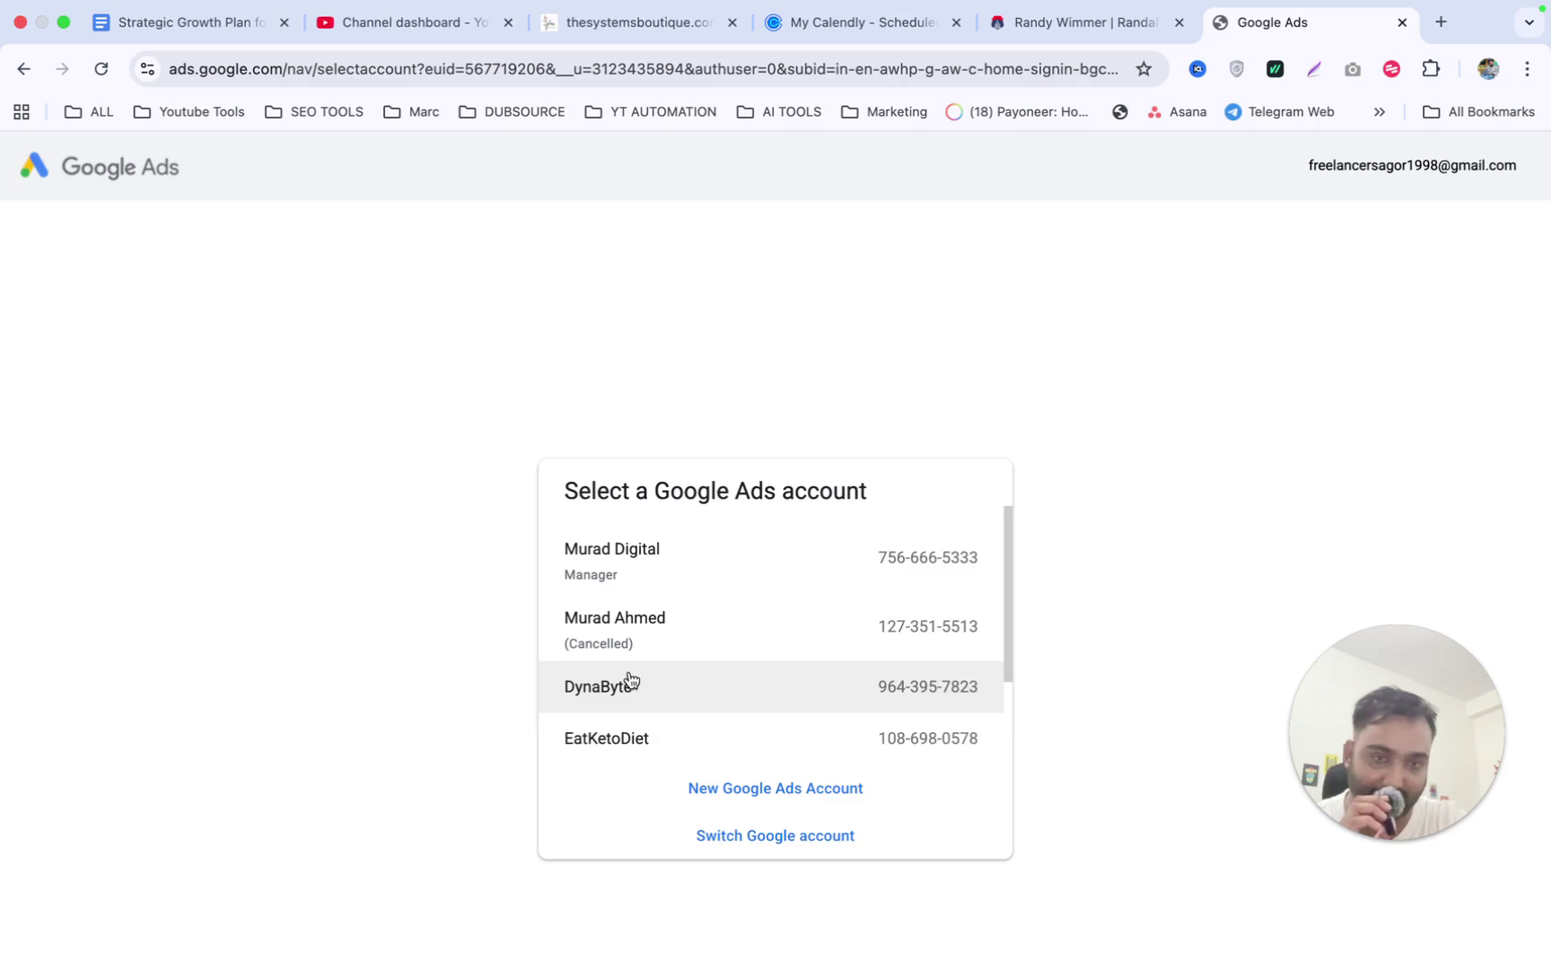
pyautogui.click(688, 561)
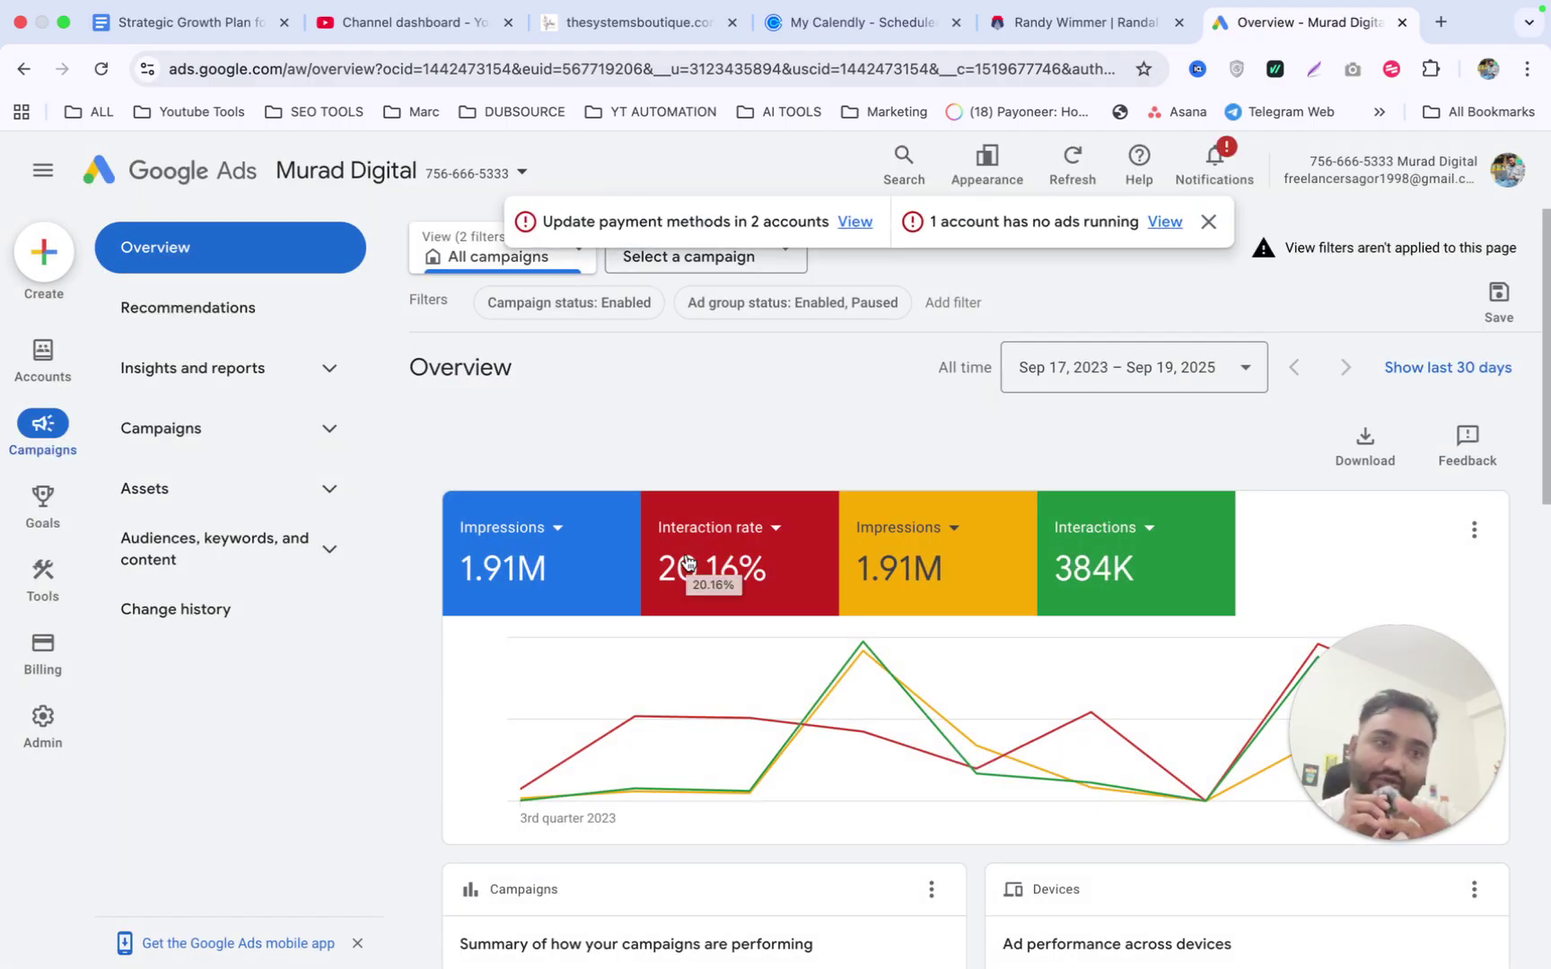
# Dismiss the payment warning banner and open the Accounts list from the left sidebar.
pyautogui.click(1208, 222)
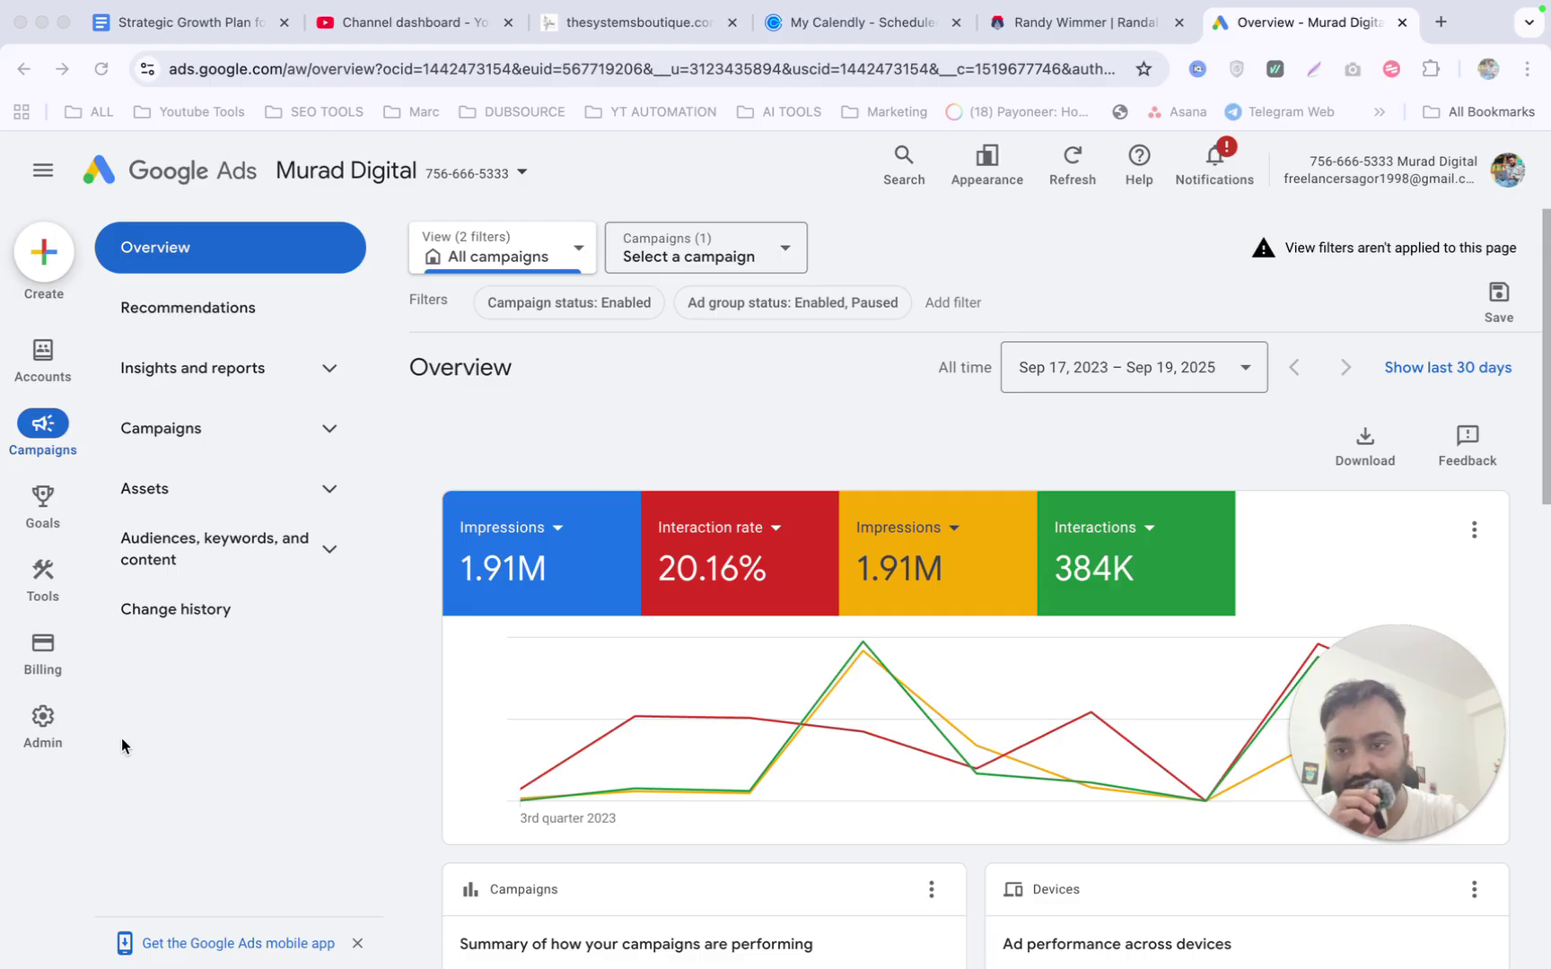
pyautogui.click(47, 357)
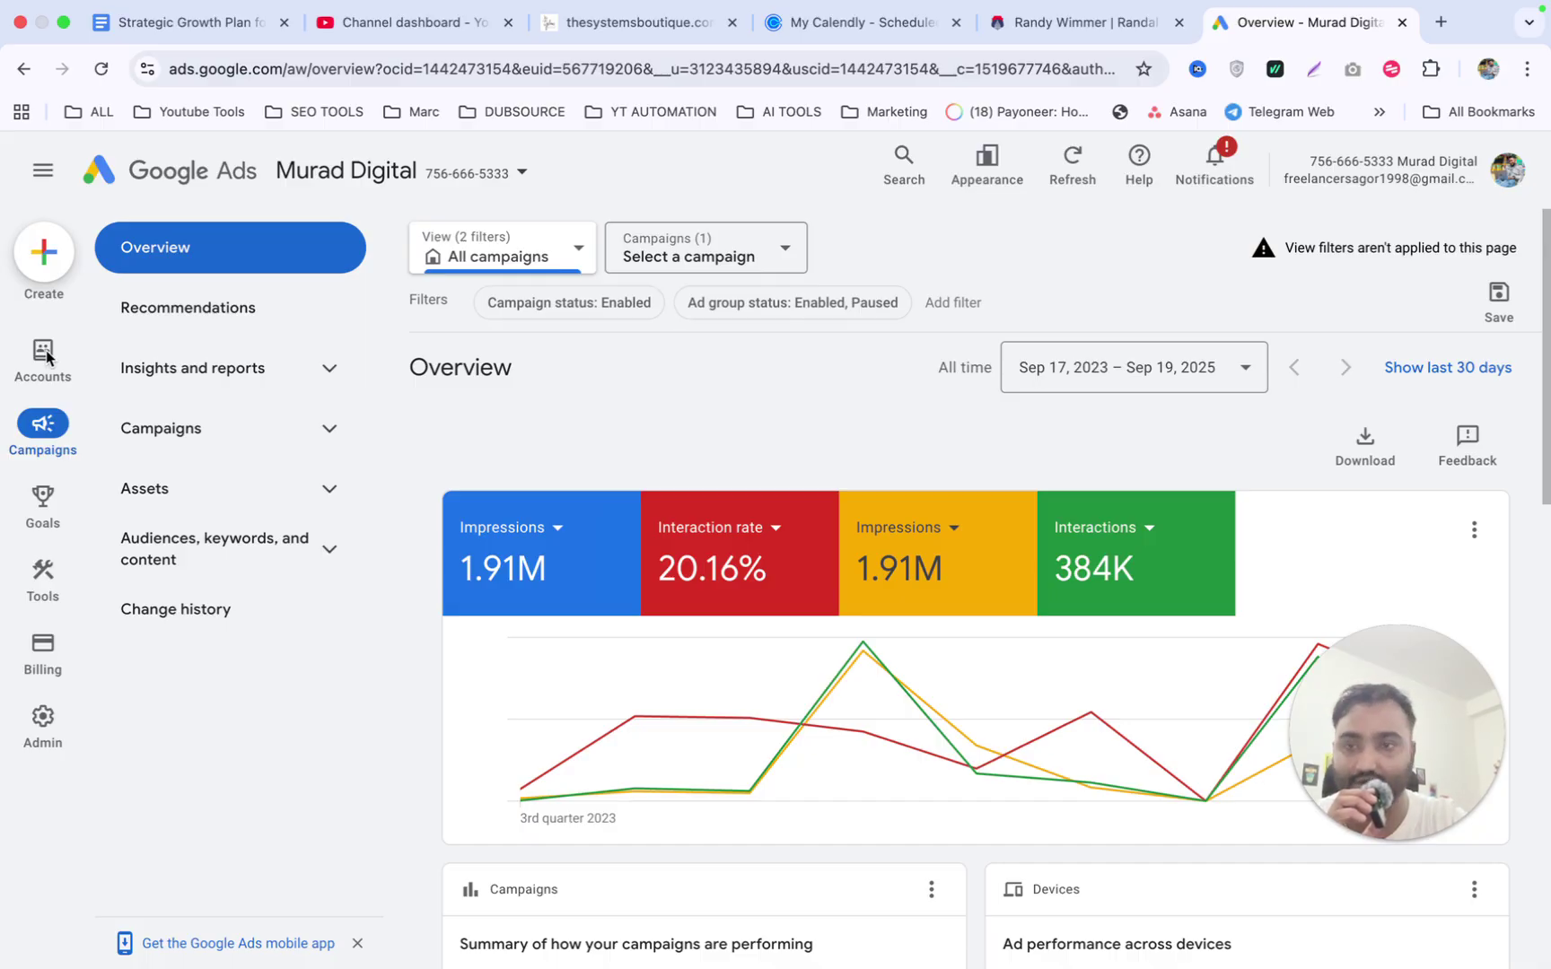
pyautogui.click(47, 357)
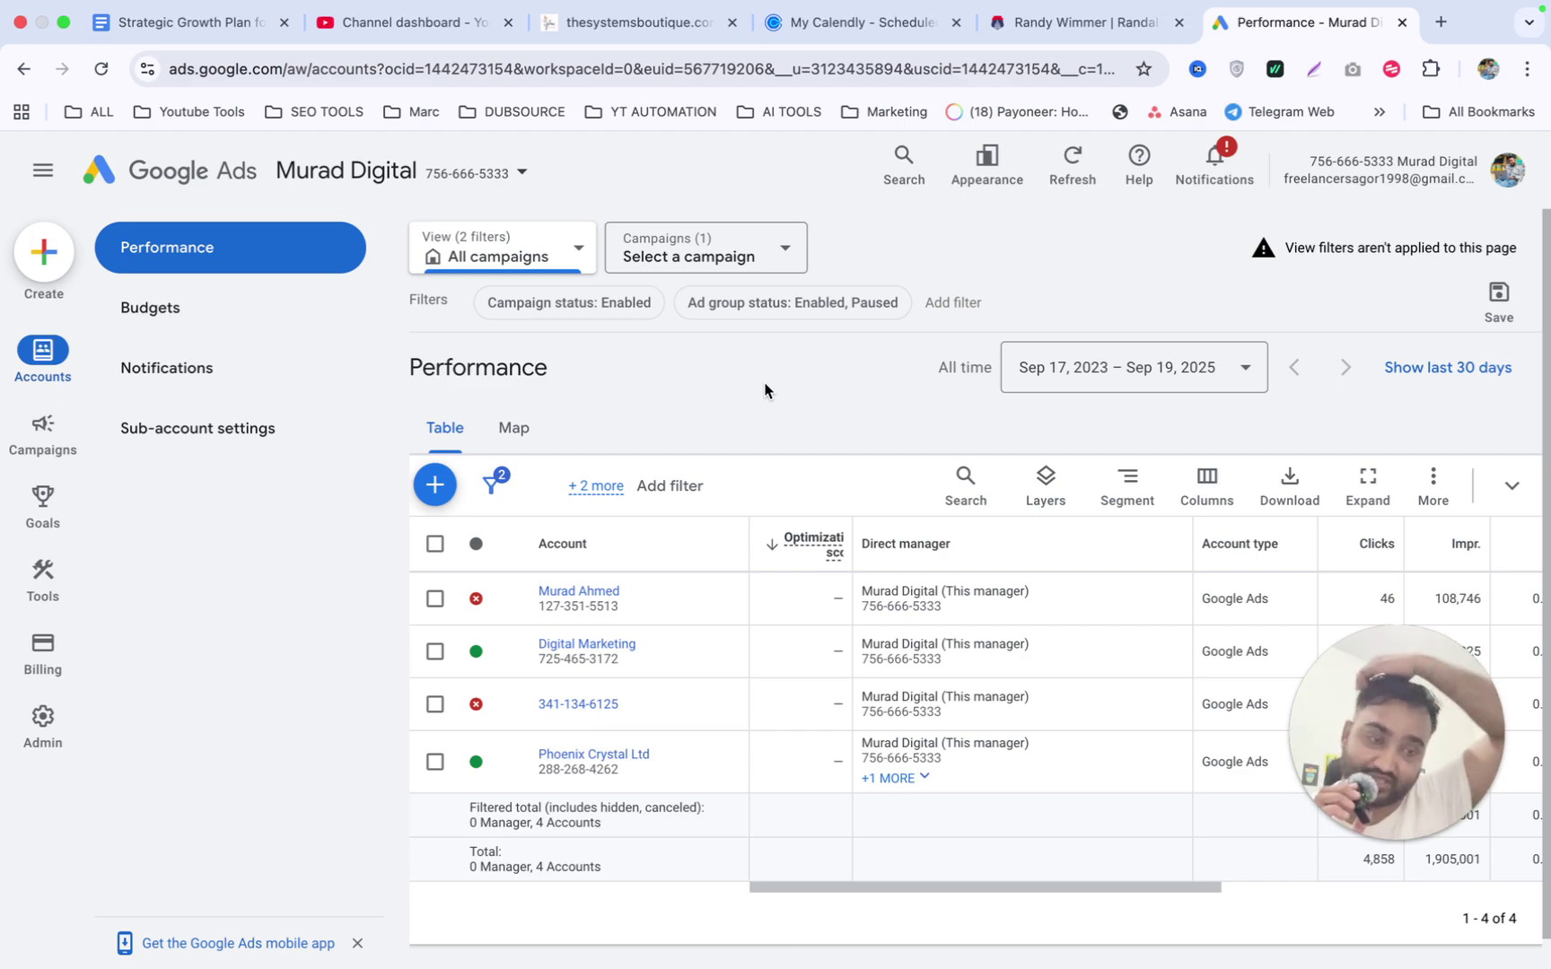
pyautogui.click(437, 491)
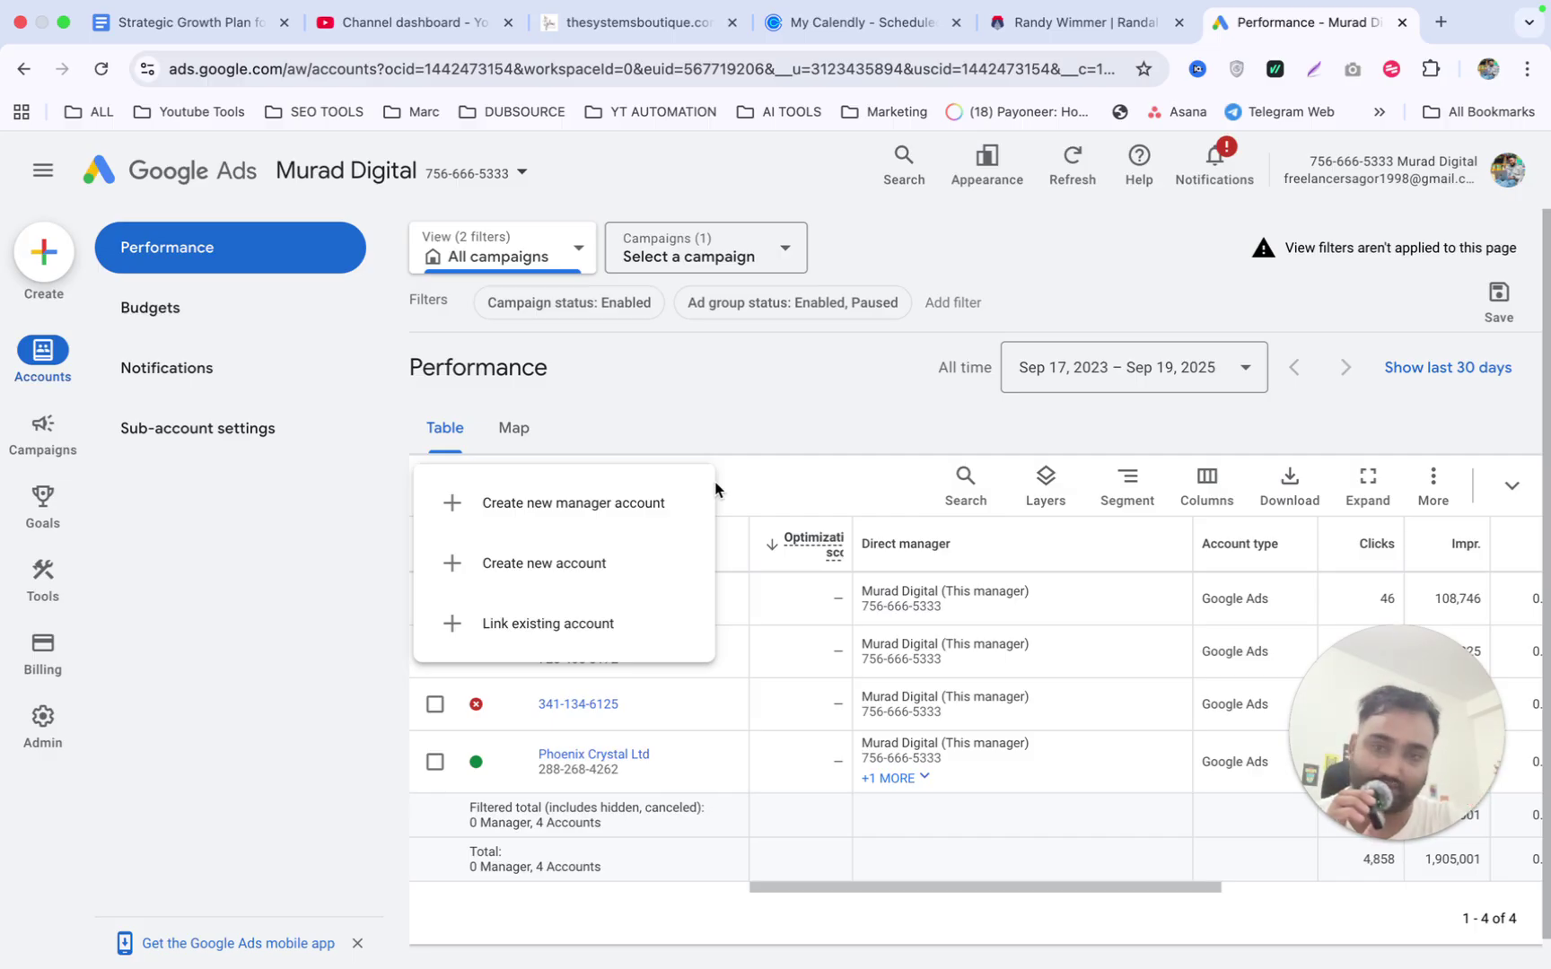
pyautogui.click(565, 623)
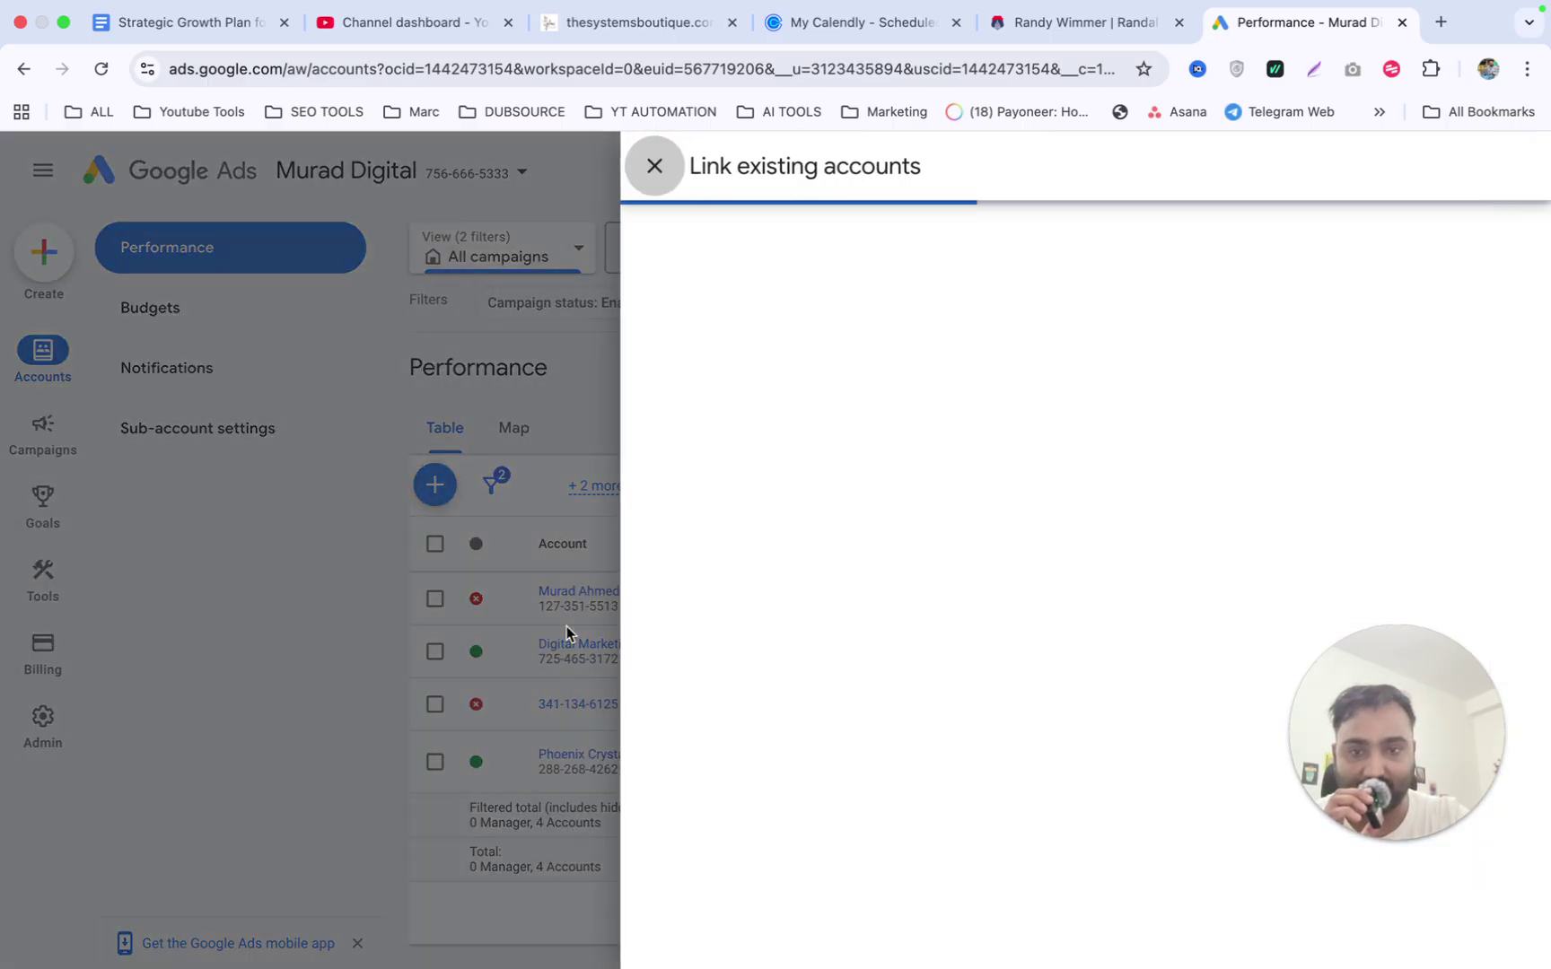
pyautogui.click(832, 358)
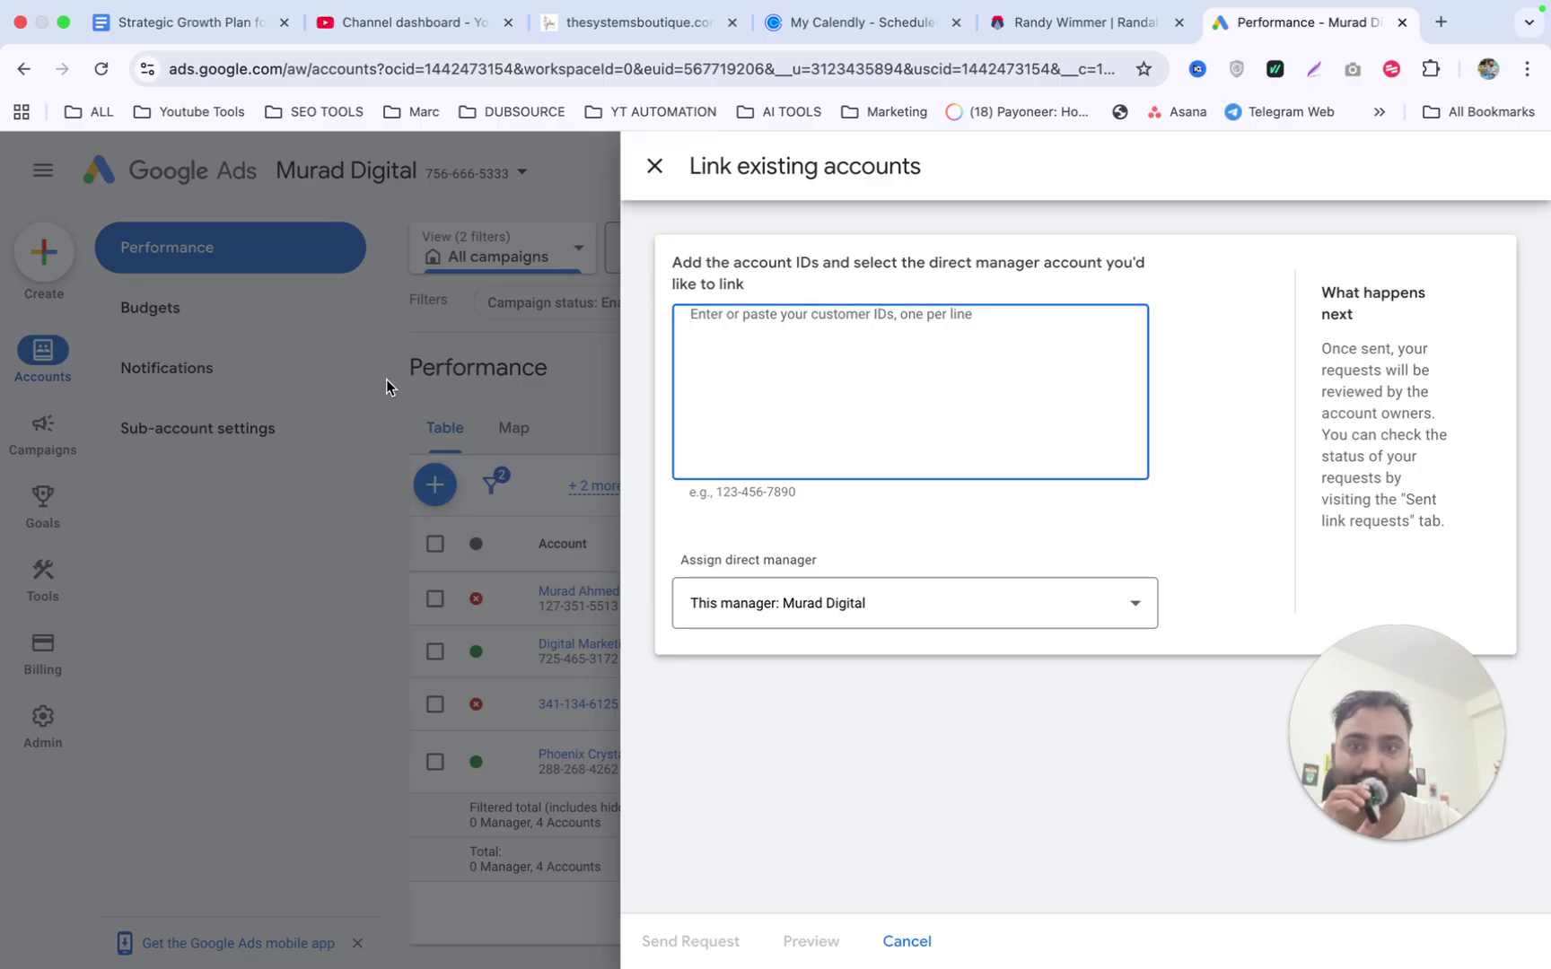
pyautogui.click(655, 166)
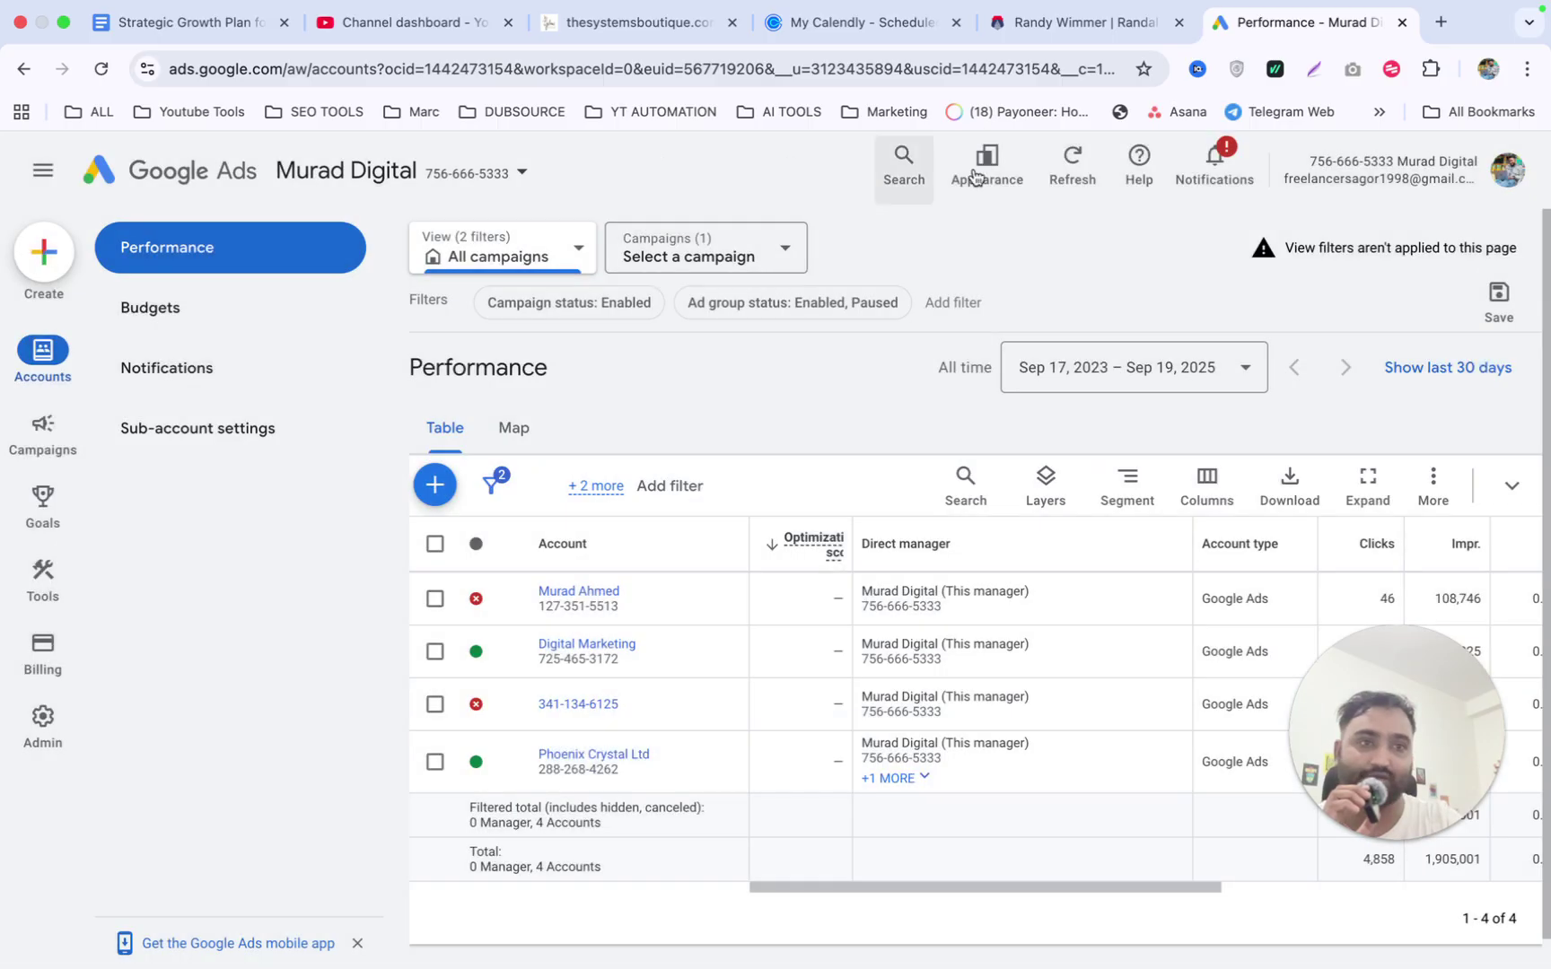
pyautogui.moveTo(1311, 157); pyautogui.dragTo(1395, 160)
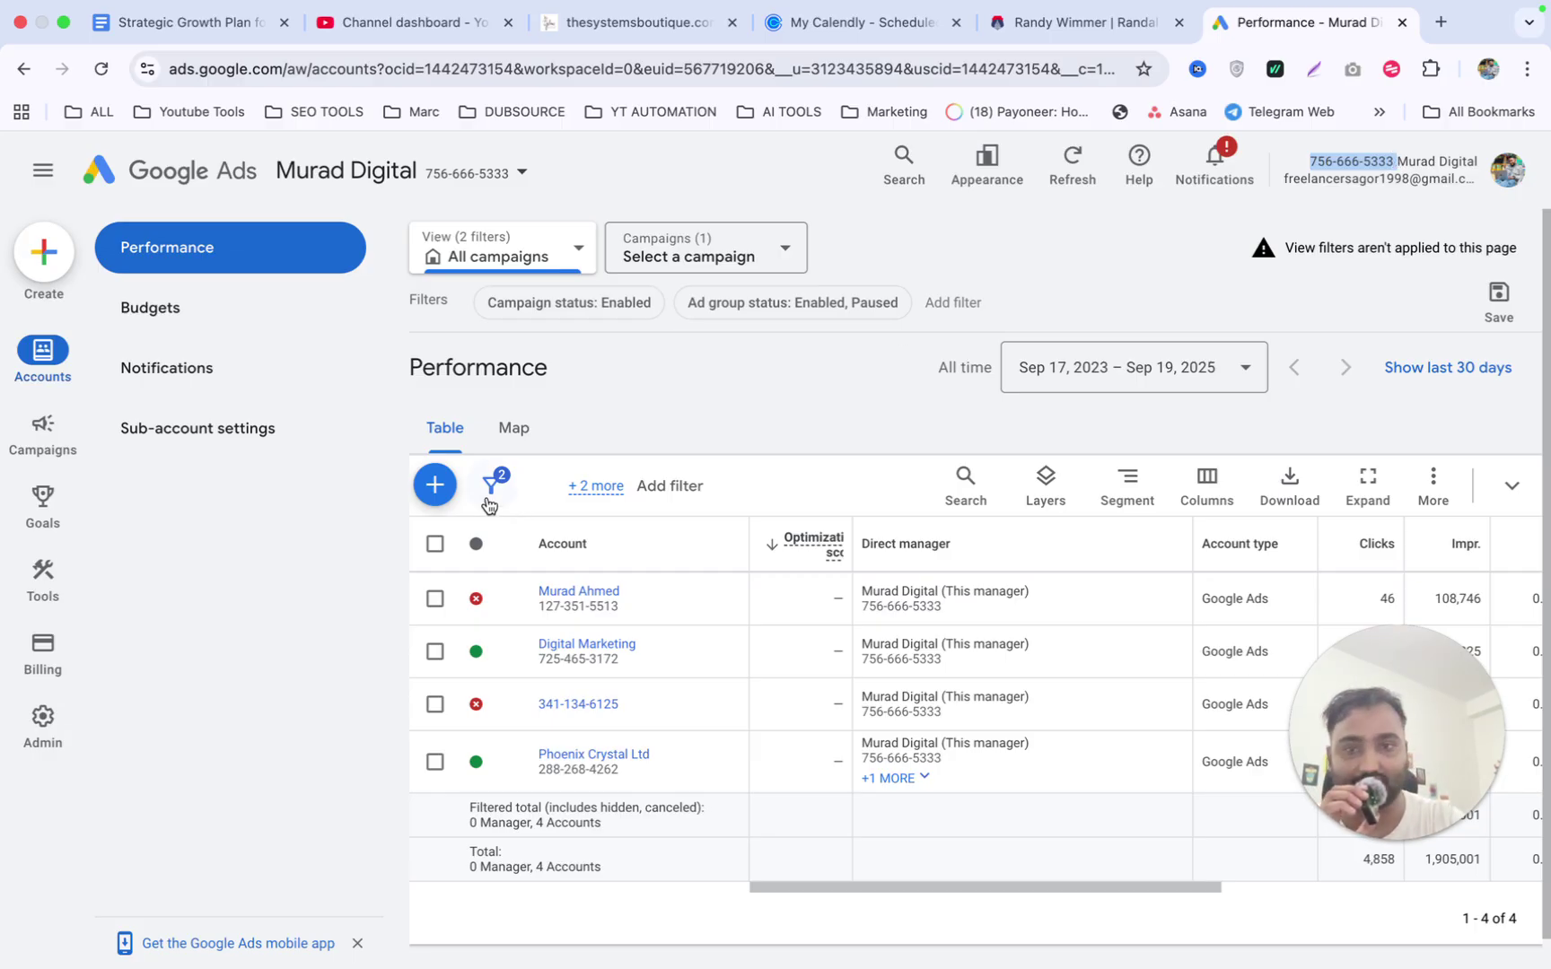
pyautogui.click(435, 484)
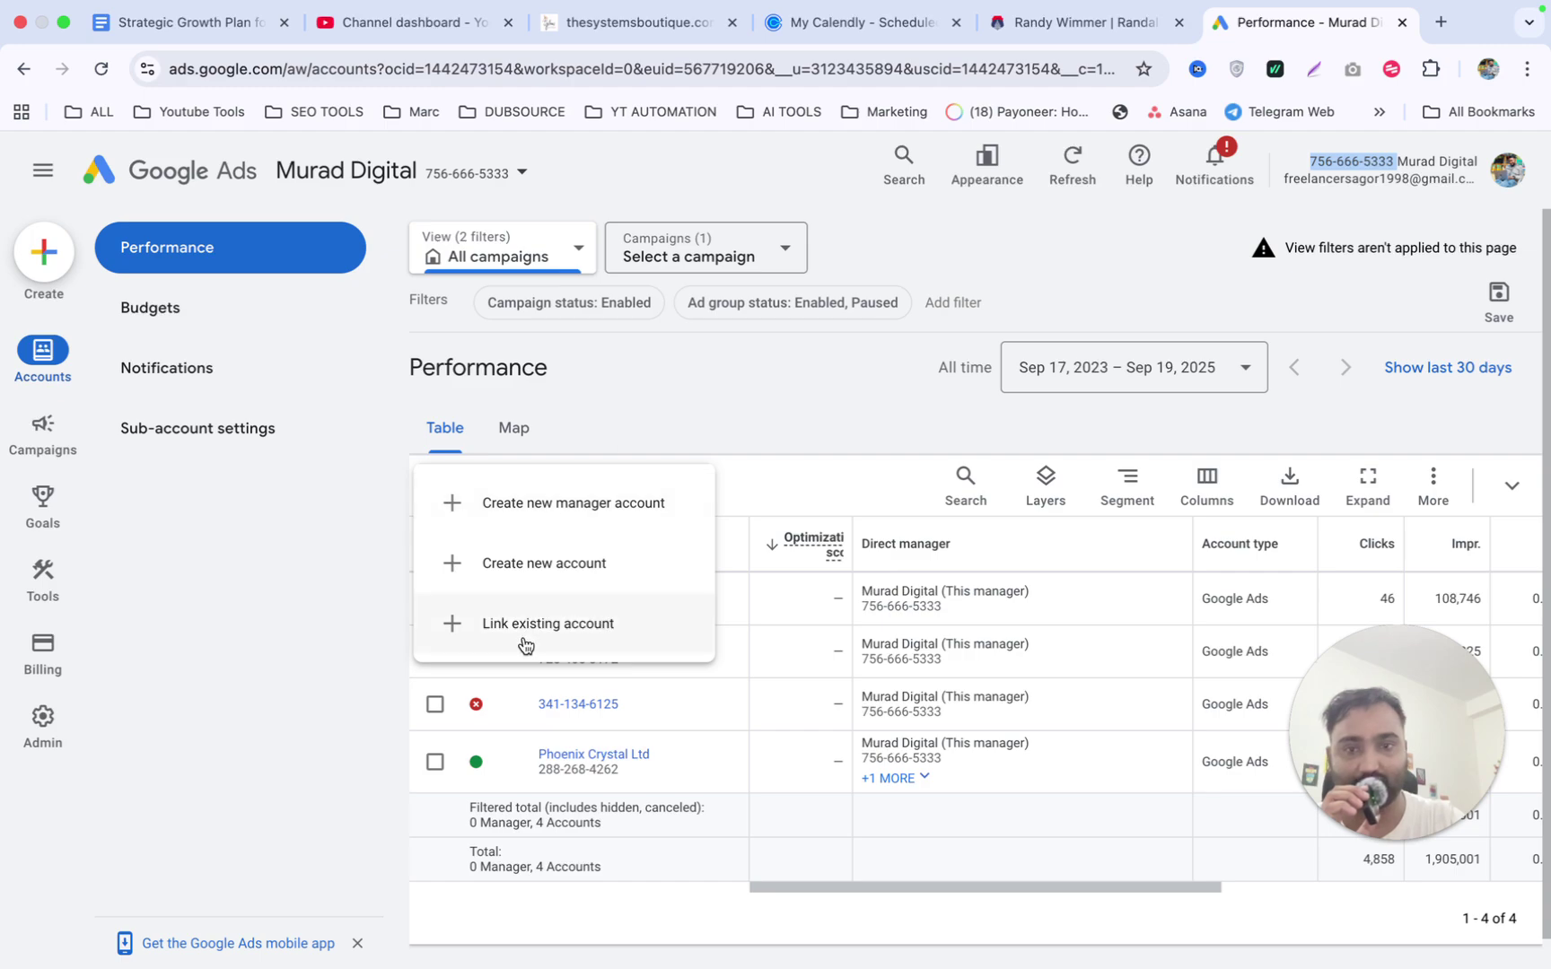
# Request a link to an existing account by its customer ID, managed by 'This manager', and confirm identity.
pyautogui.click(524, 639)
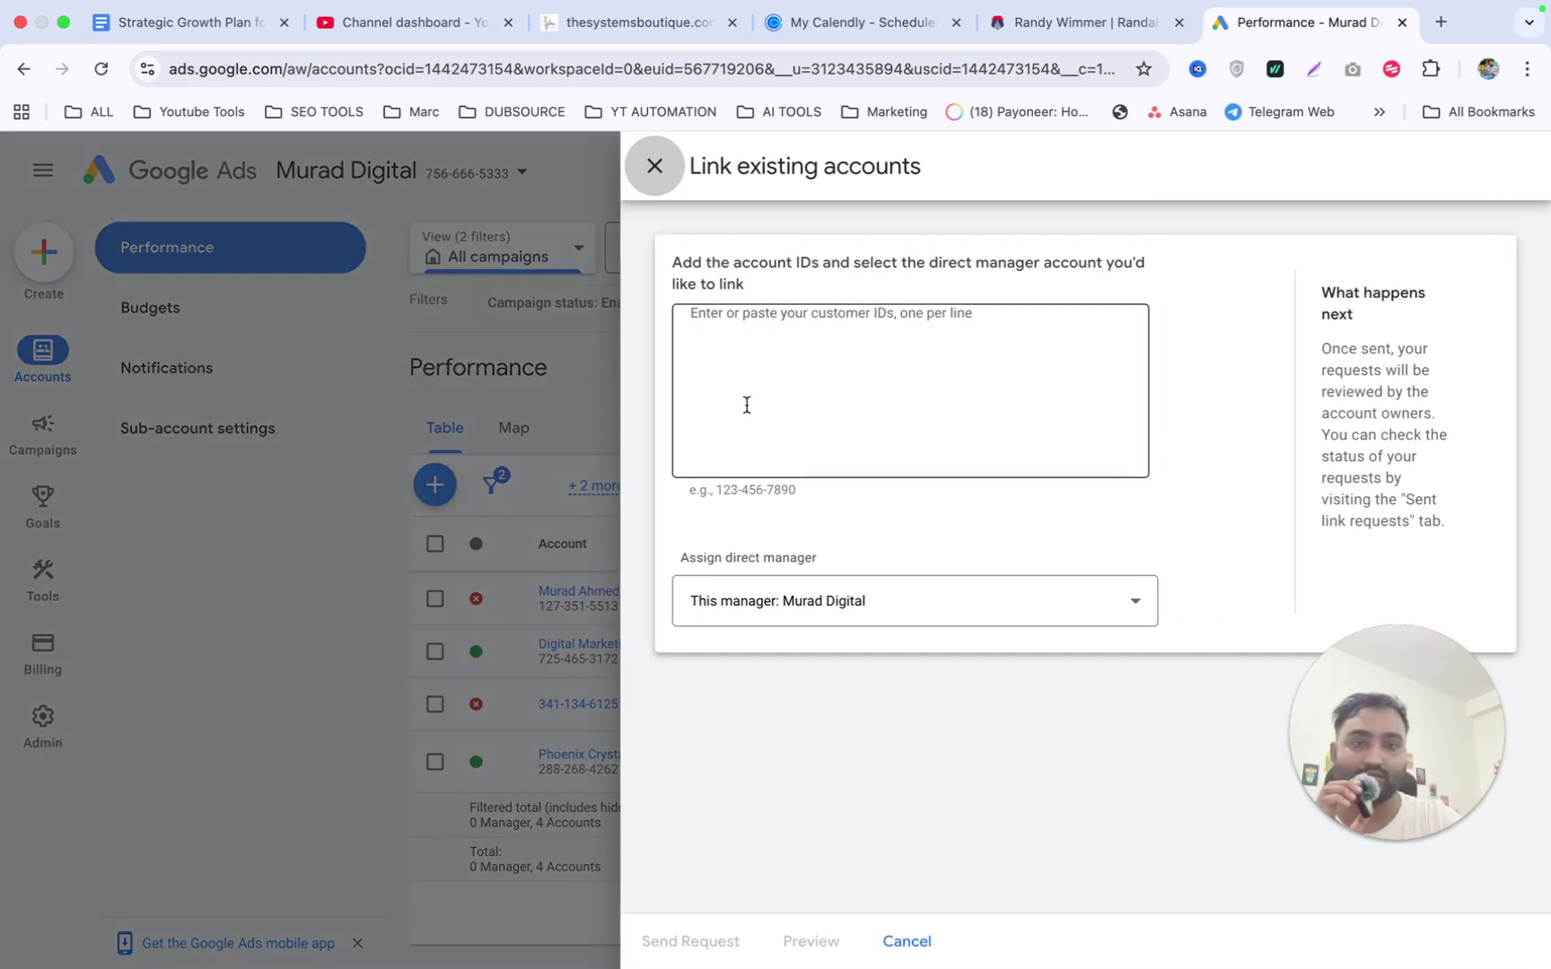
pyautogui.click(855, 329)
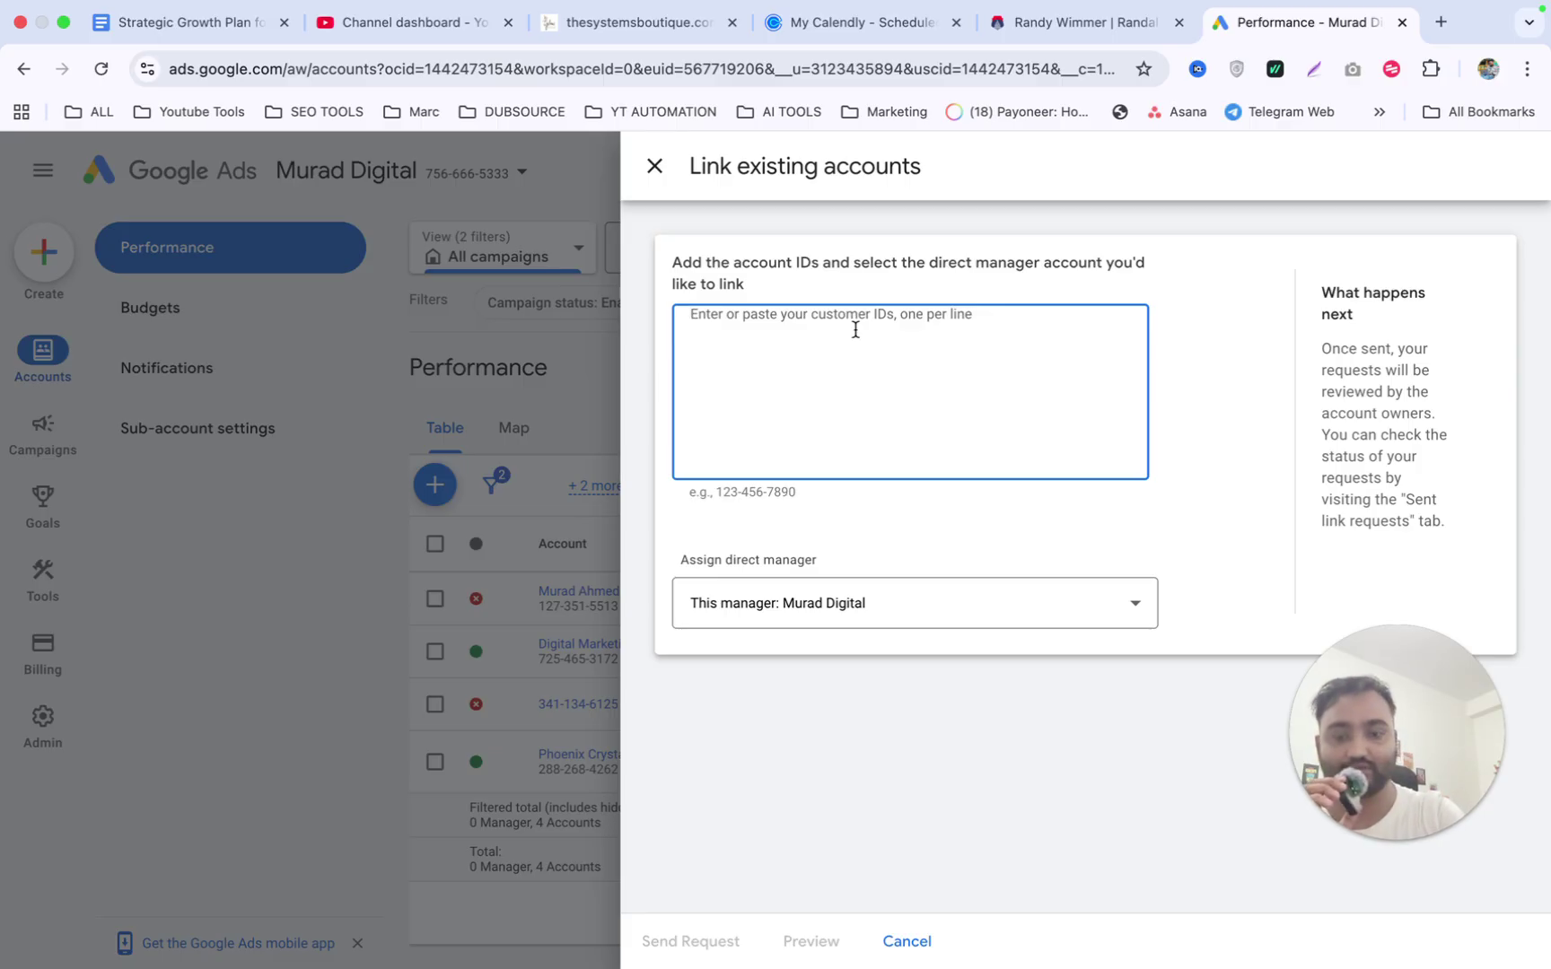
pyautogui.write('476')
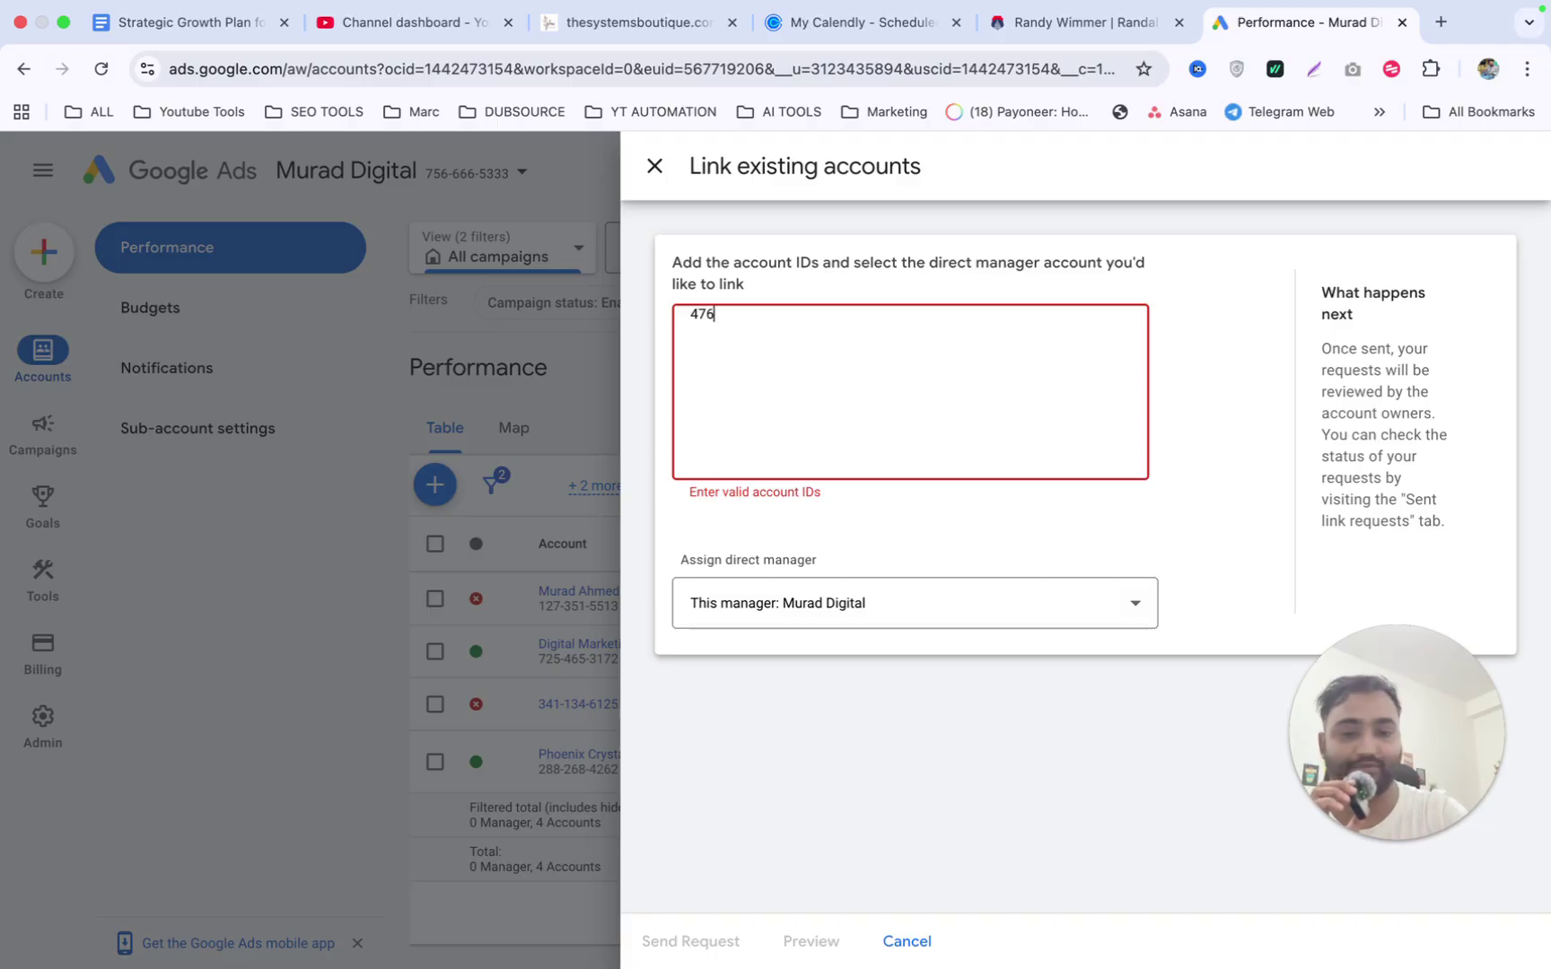
pyautogui.write('529')
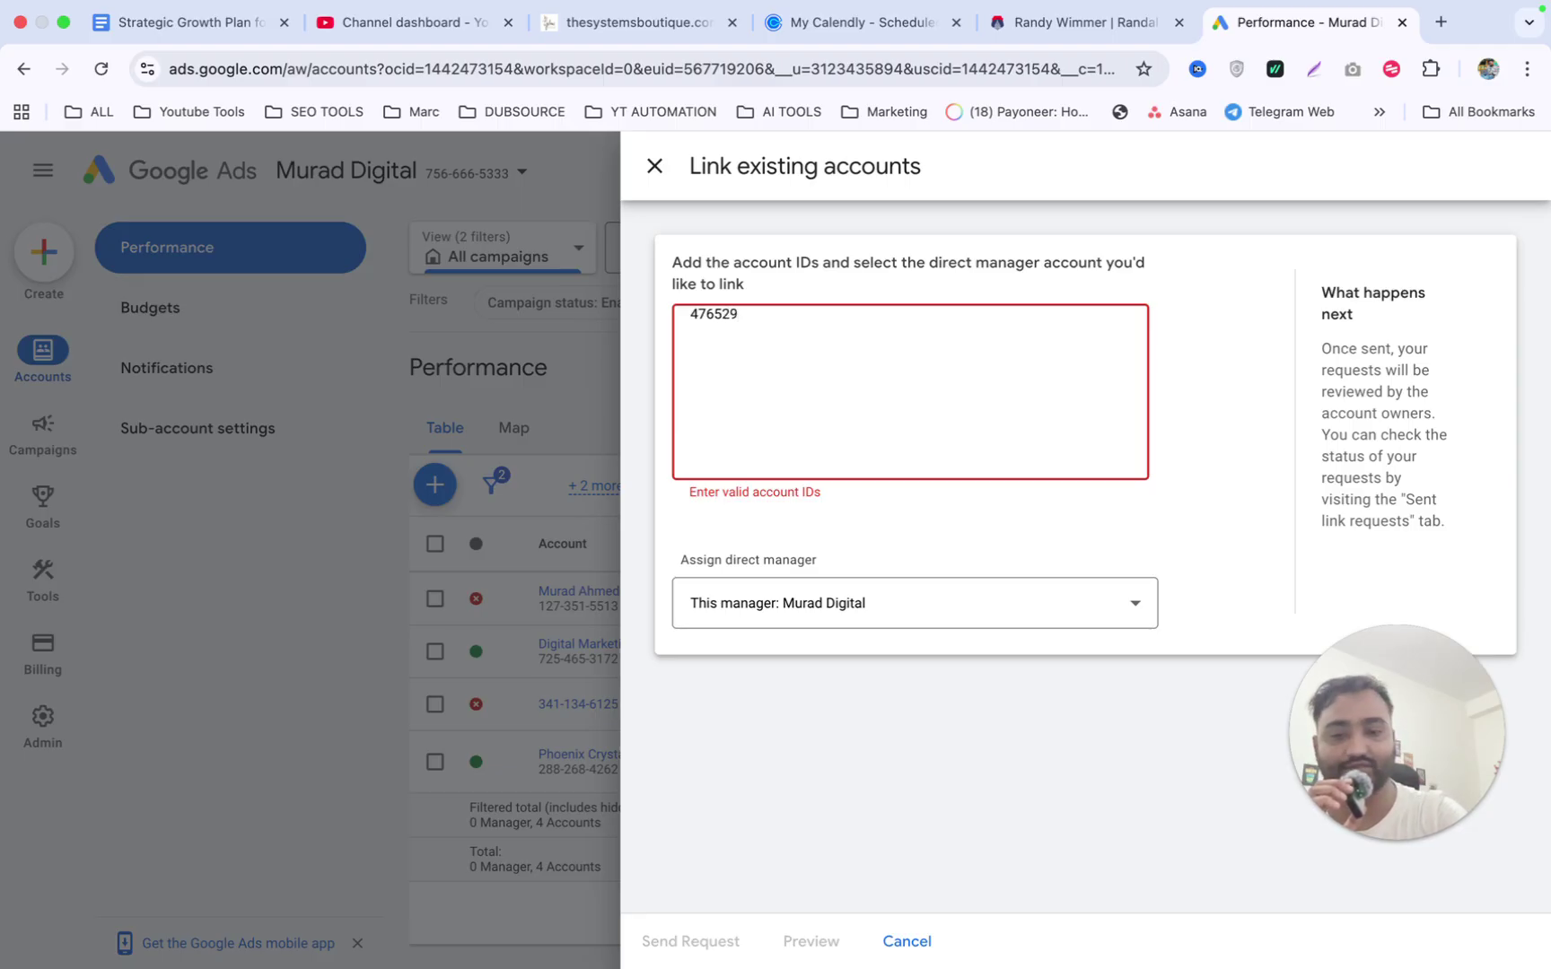
pyautogui.write('3676')
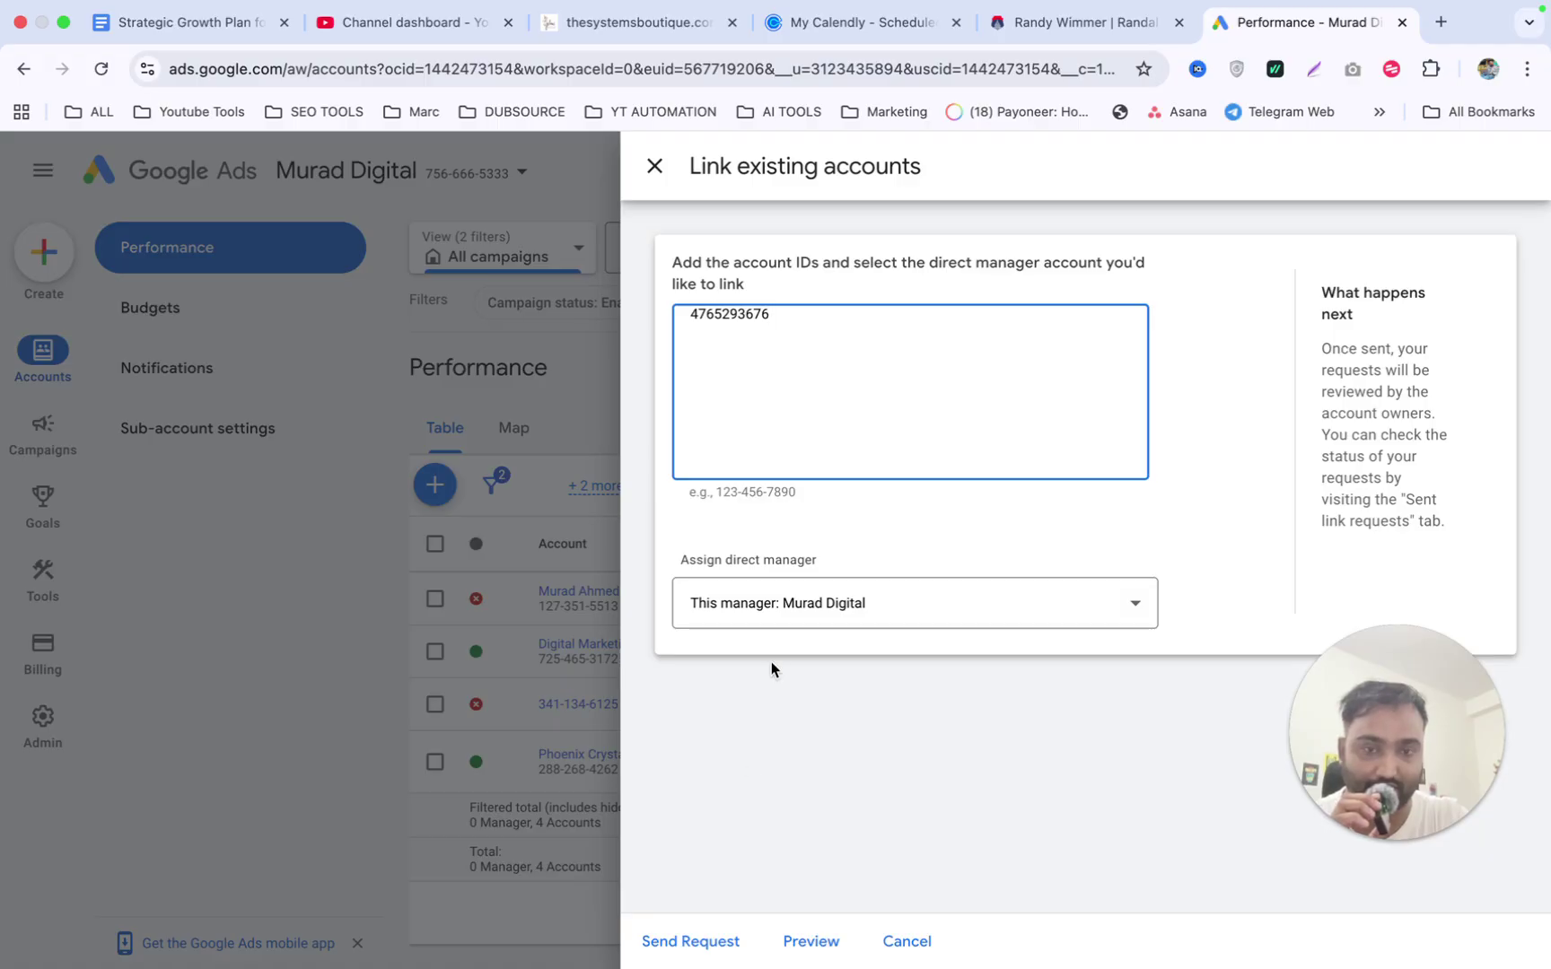
pyautogui.click(675, 942)
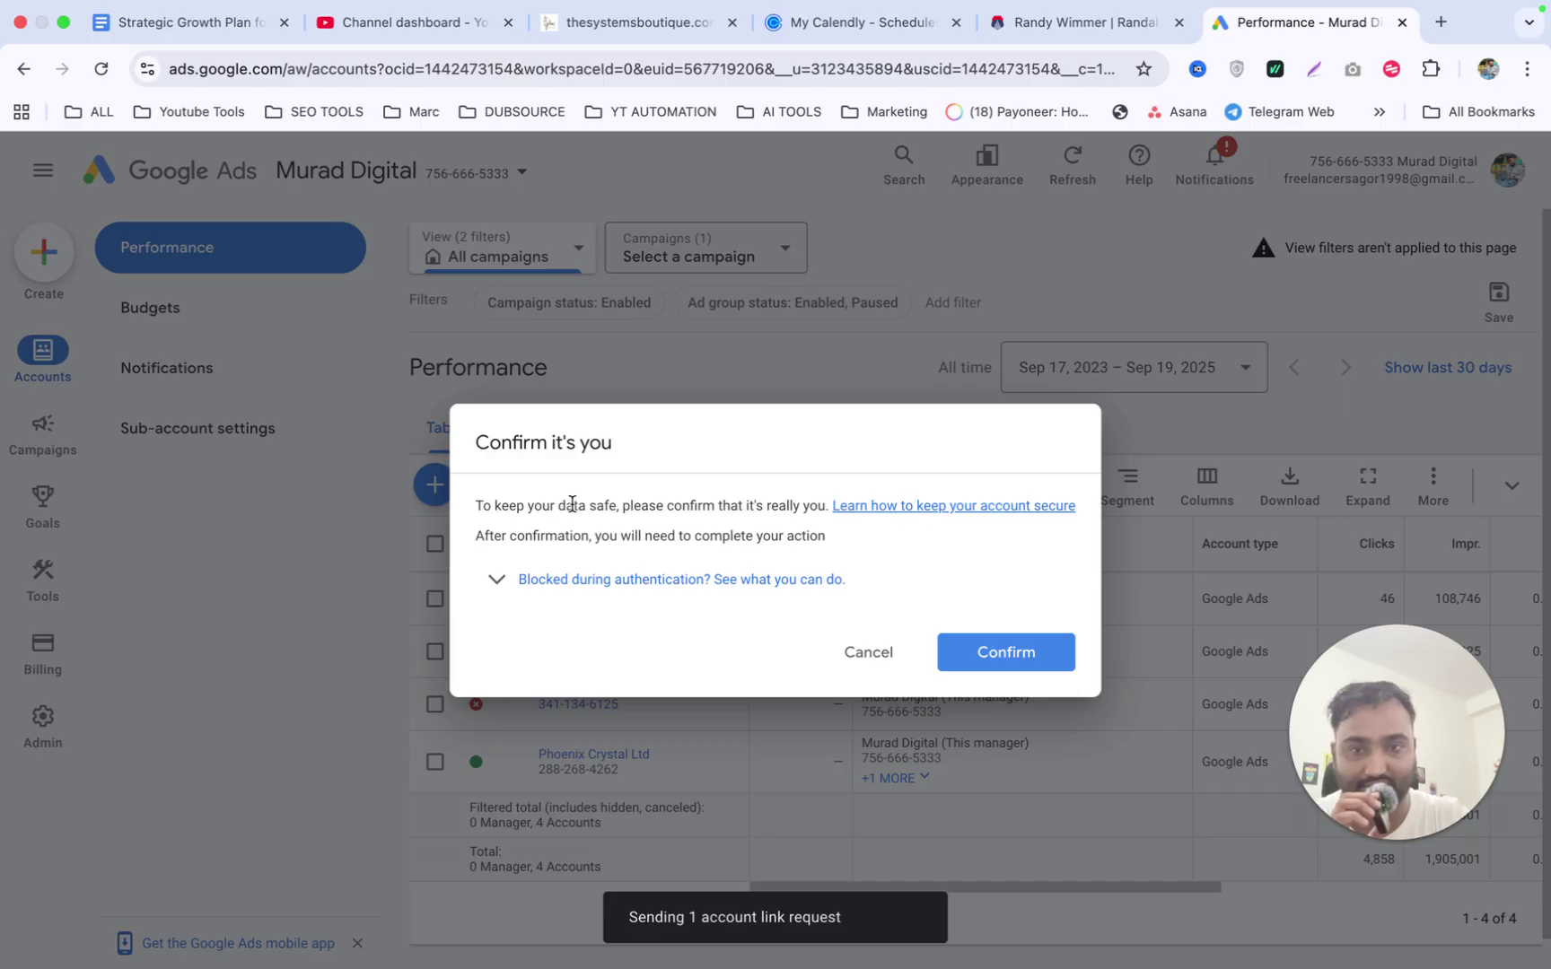
pyautogui.click(997, 652)
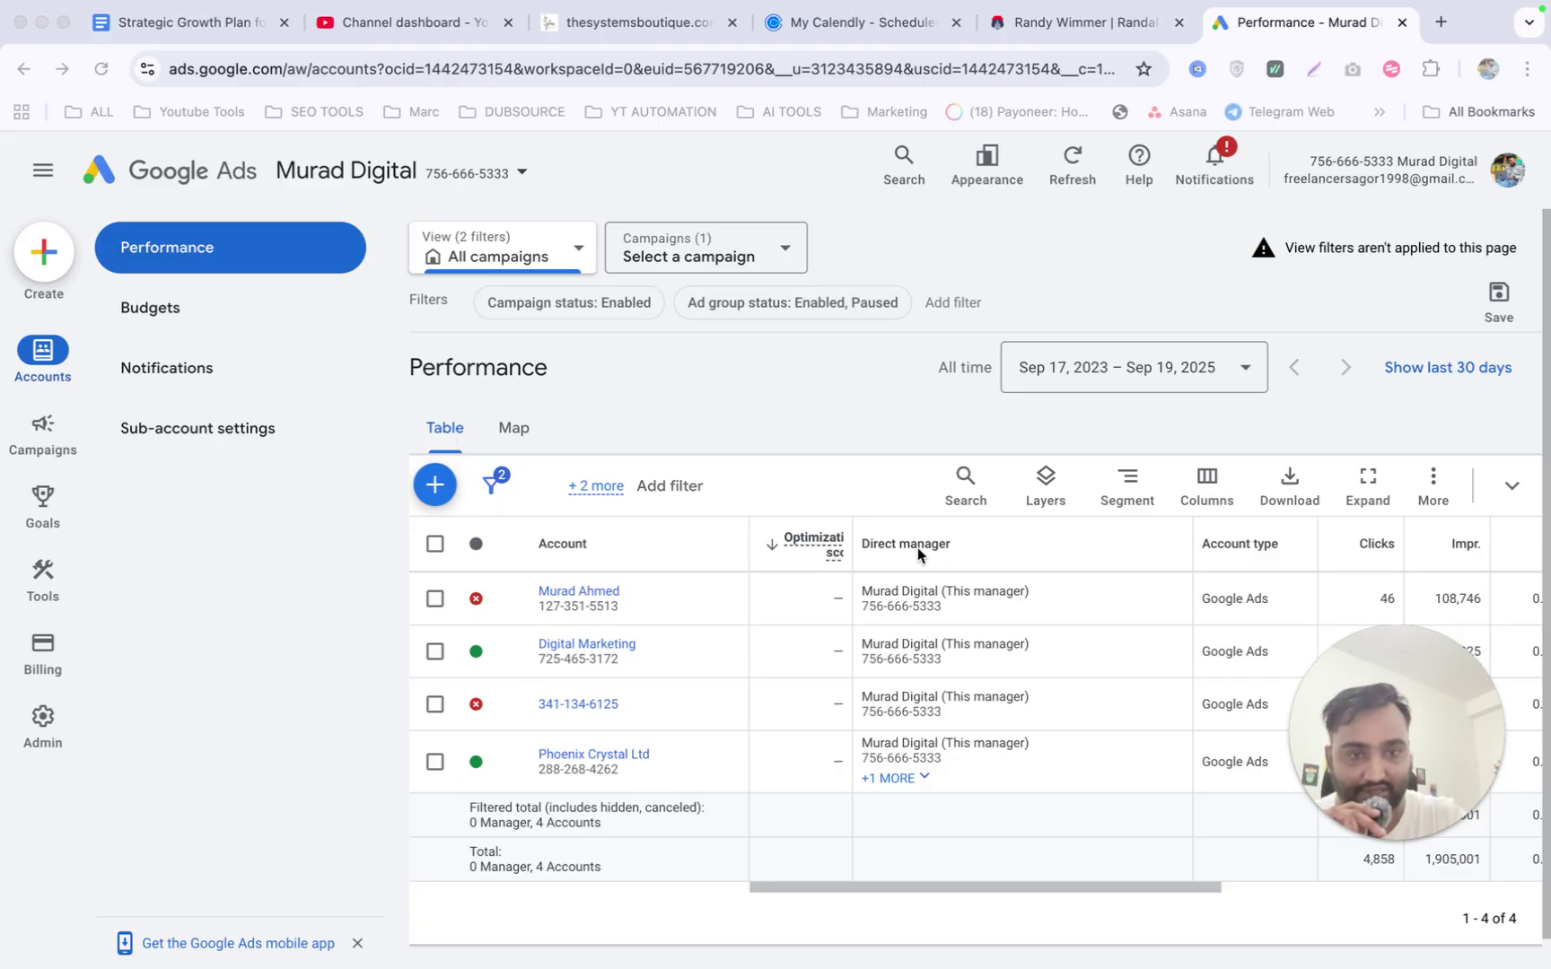
# Open the first client account, dismiss the mobile app promo, and go to Access and security.
pyautogui.press('super+Tab')
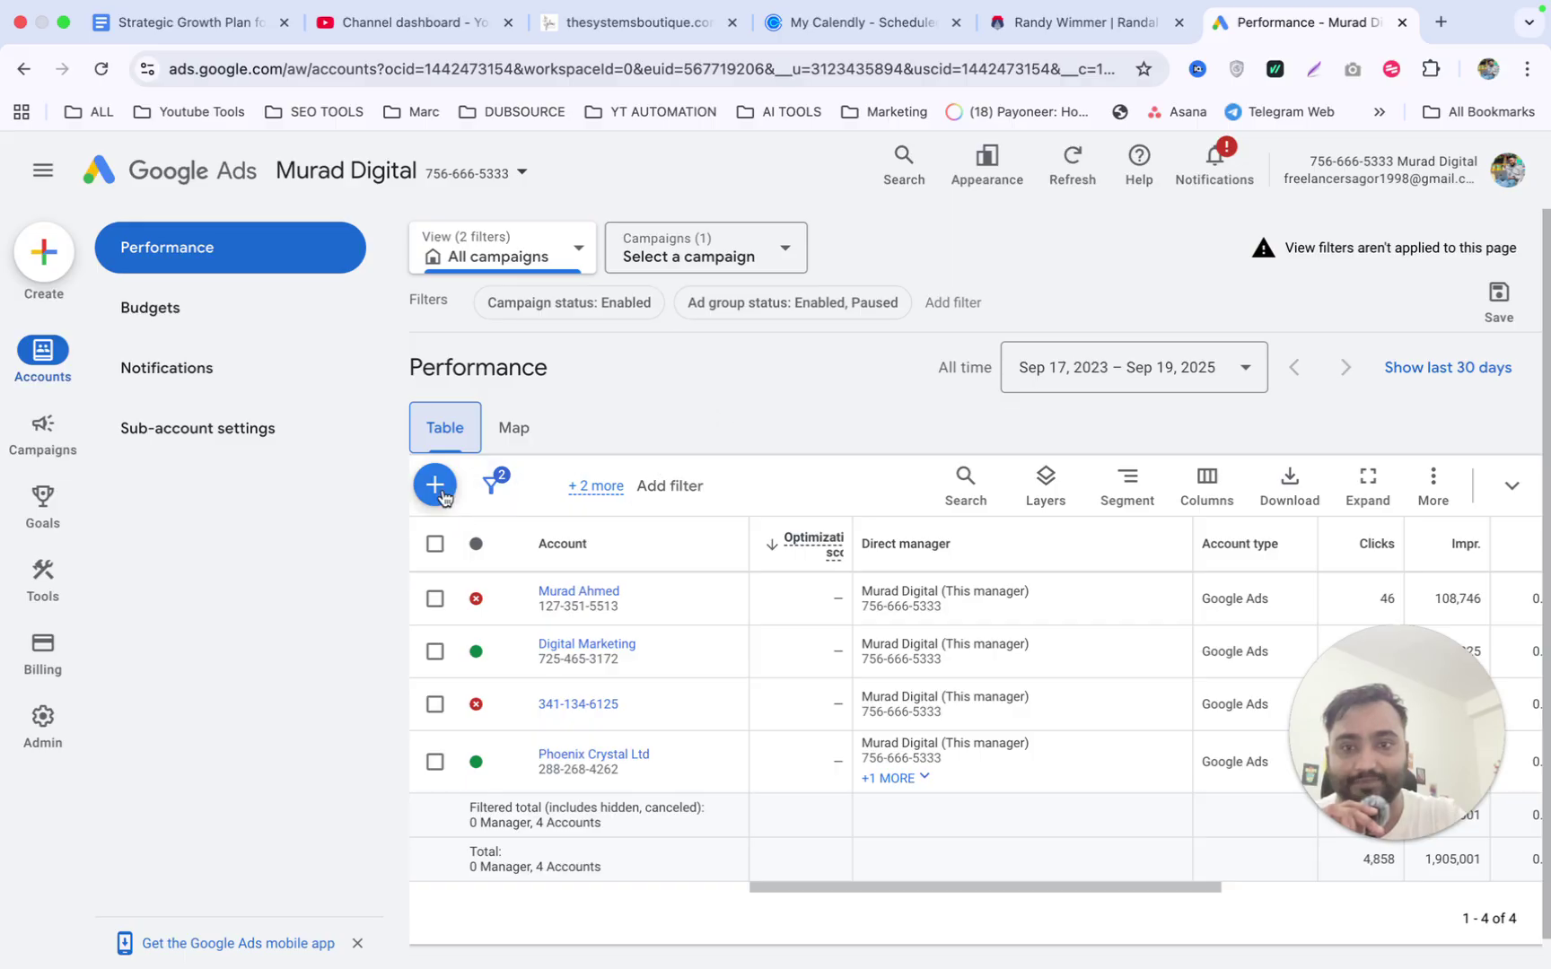
pyautogui.click(552, 592)
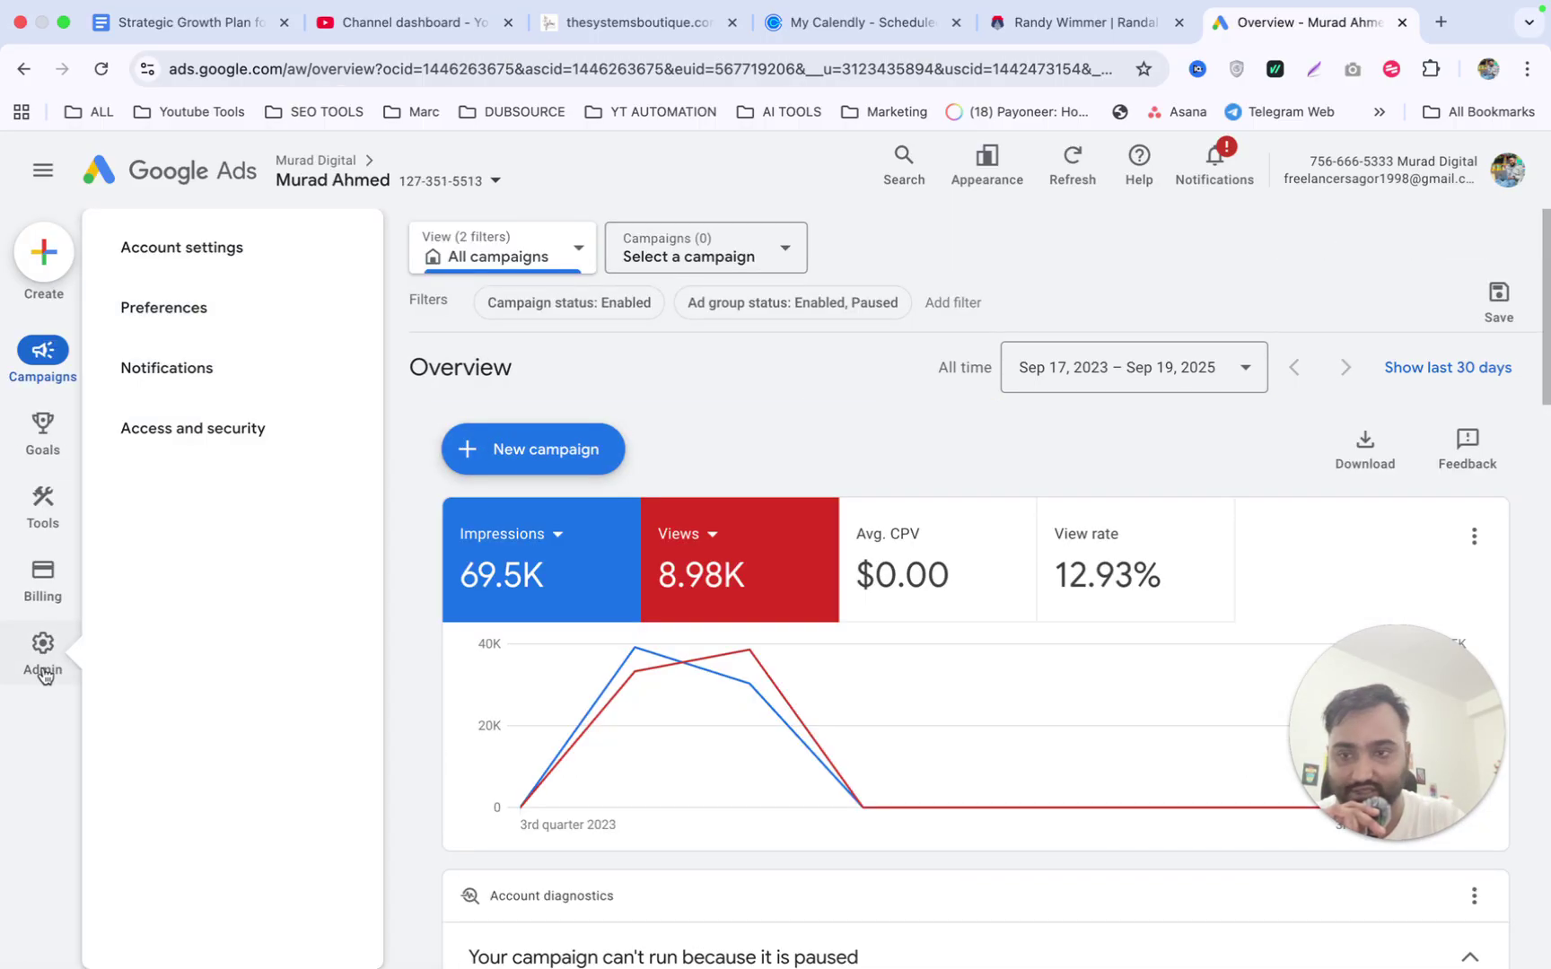
pyautogui.moveTo(42, 717)
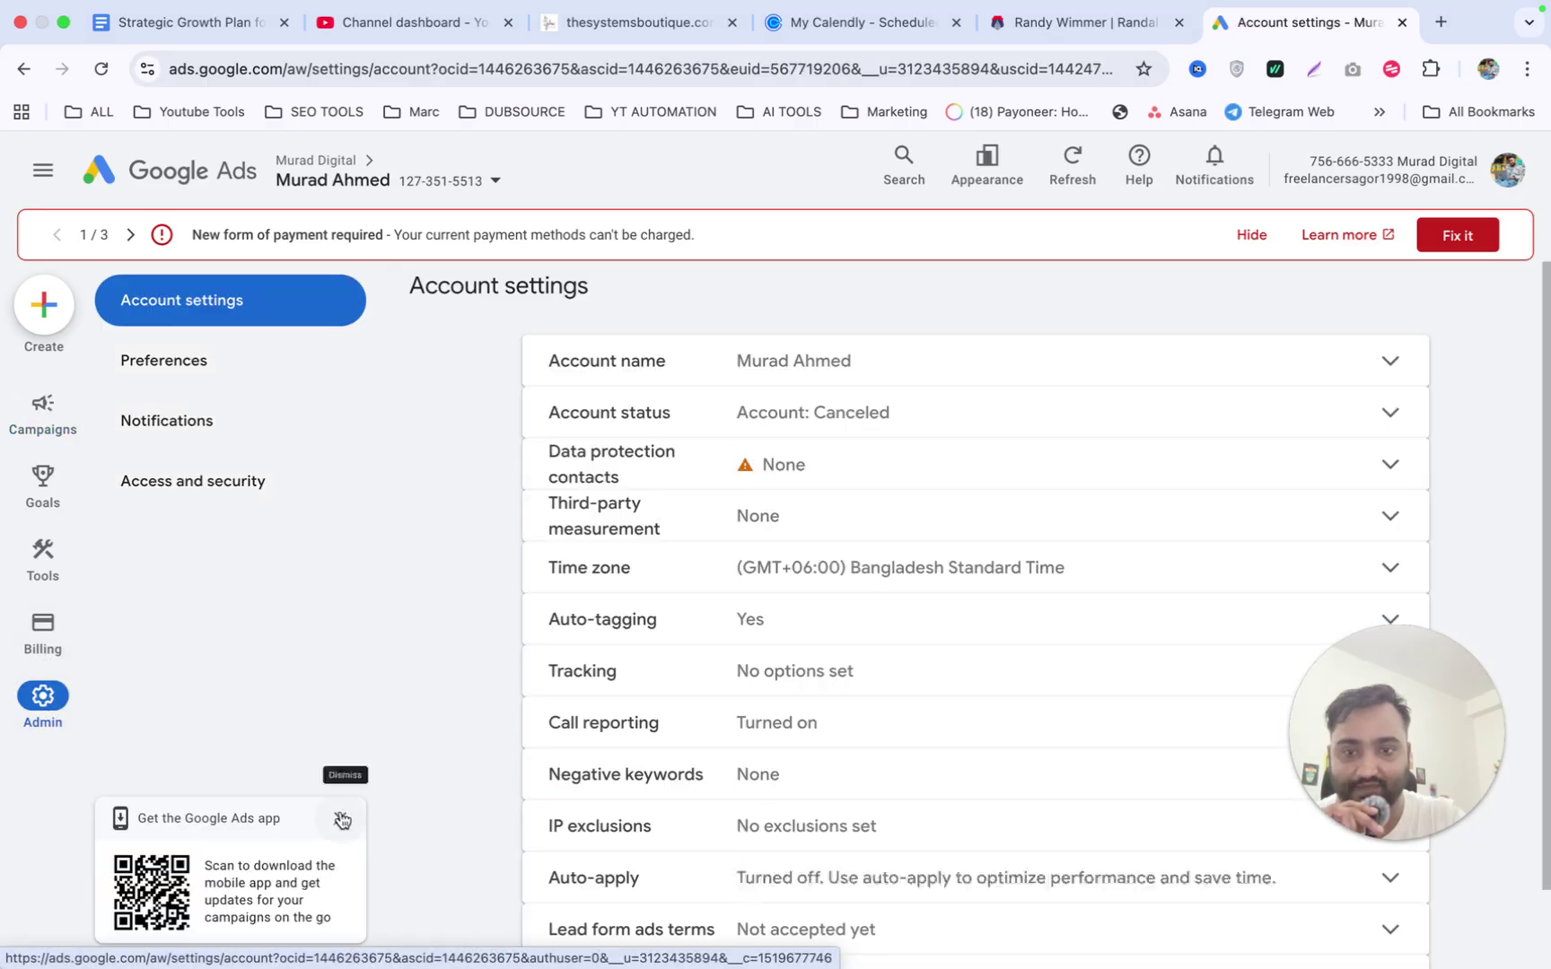
pyautogui.click(340, 818)
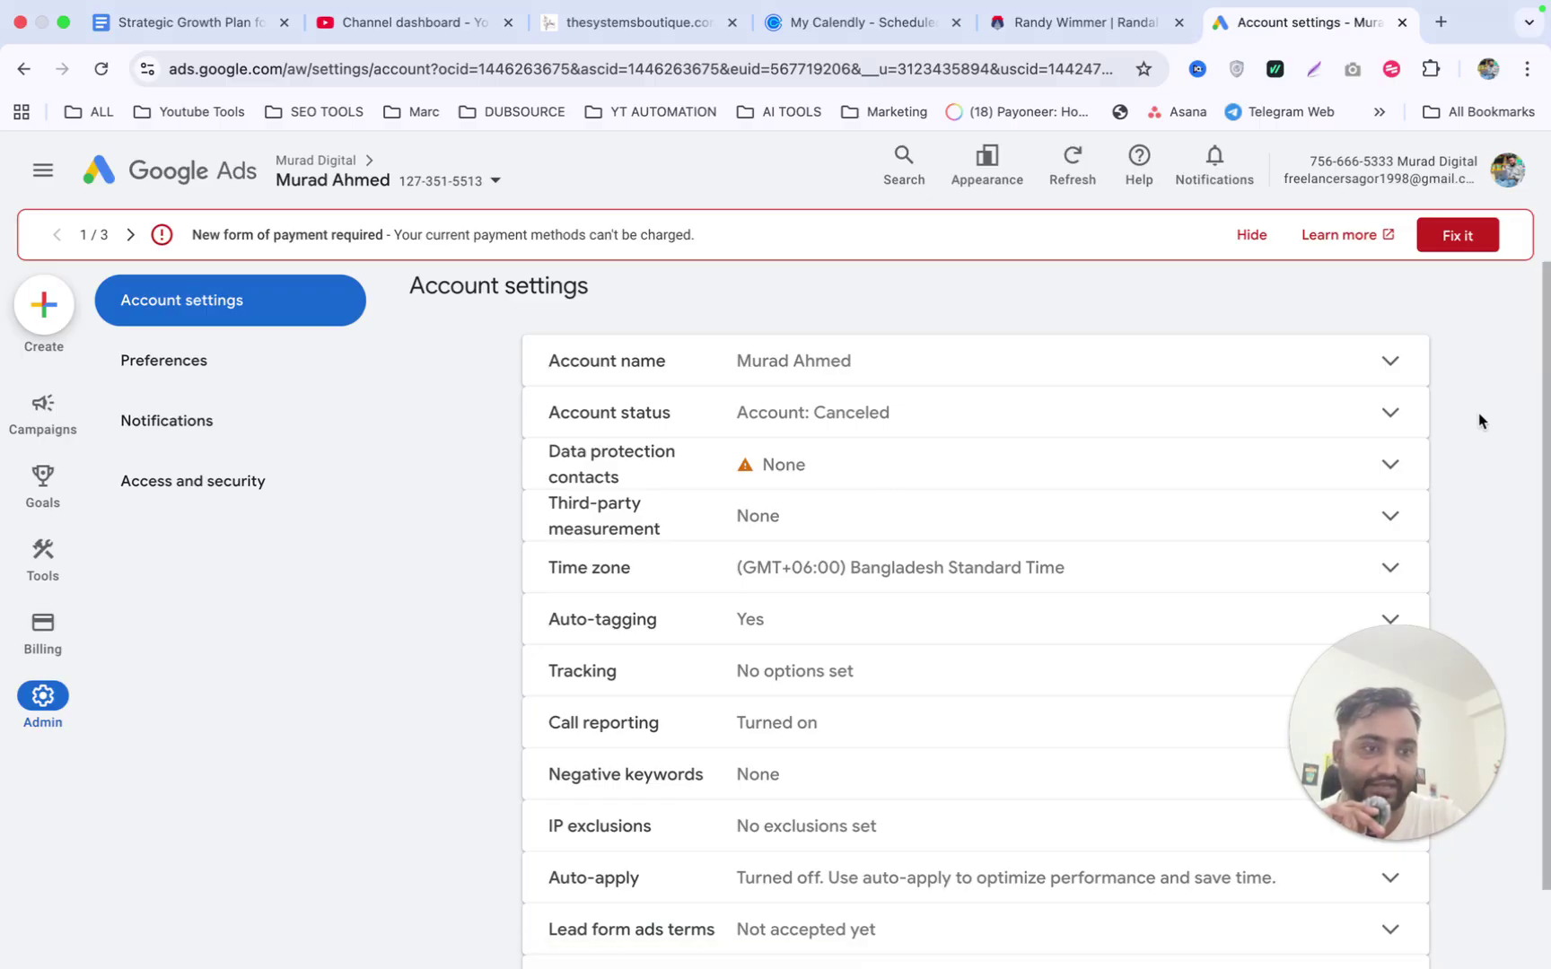
pyautogui.moveTo(1433, 683); pyautogui.dragTo(275, 667)
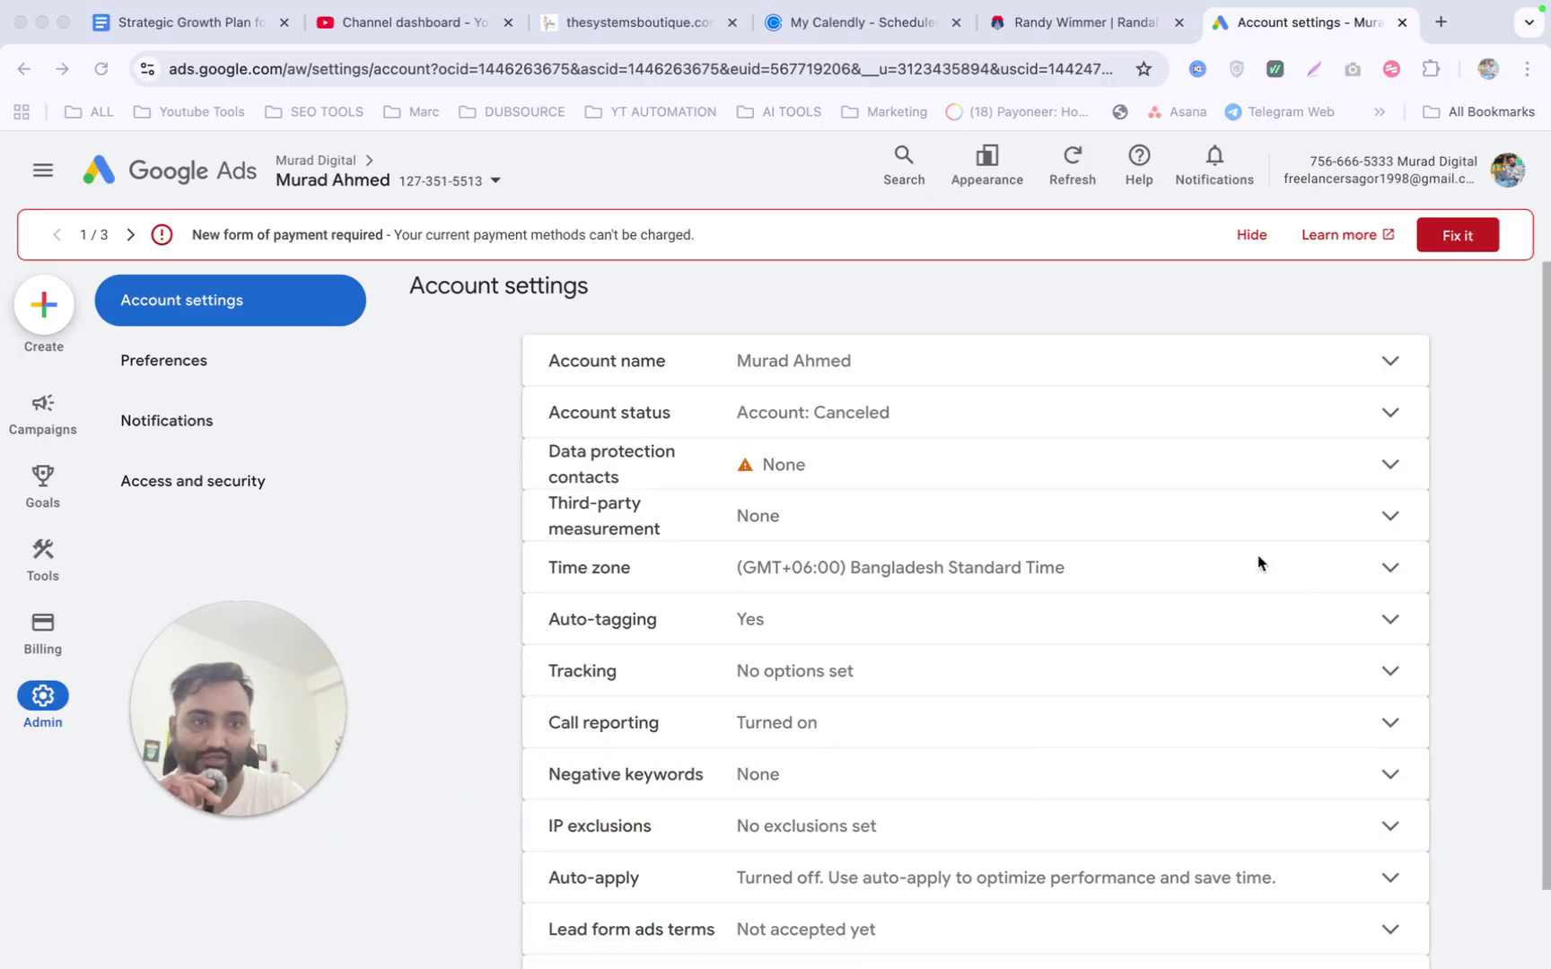
pyautogui.click(1515, 486)
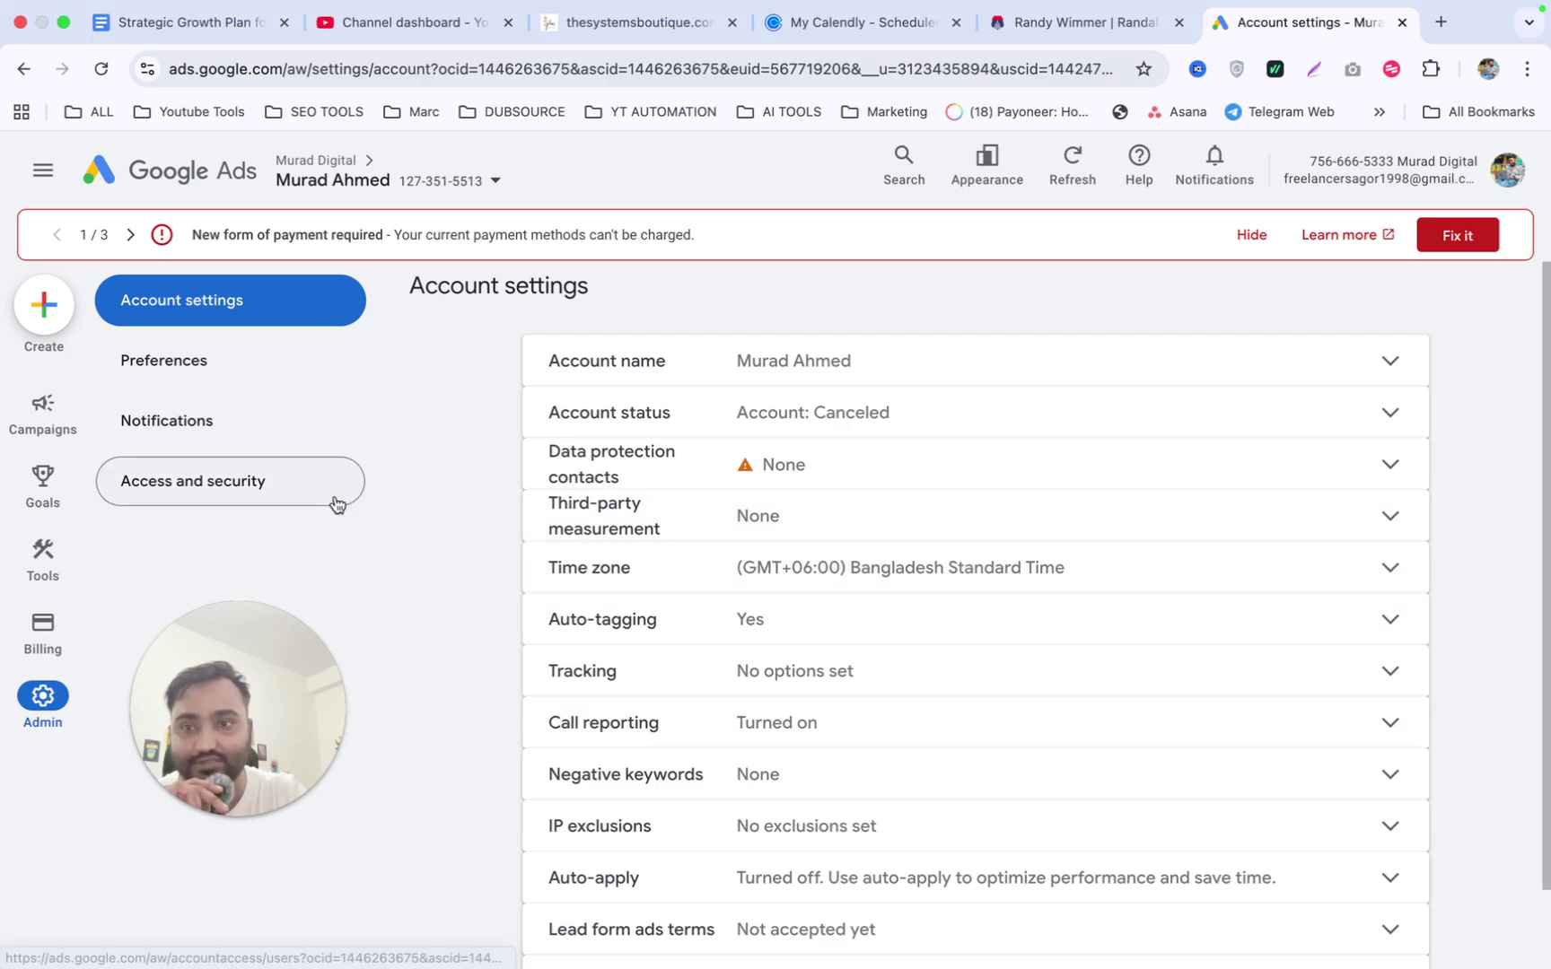
pyautogui.click(243, 485)
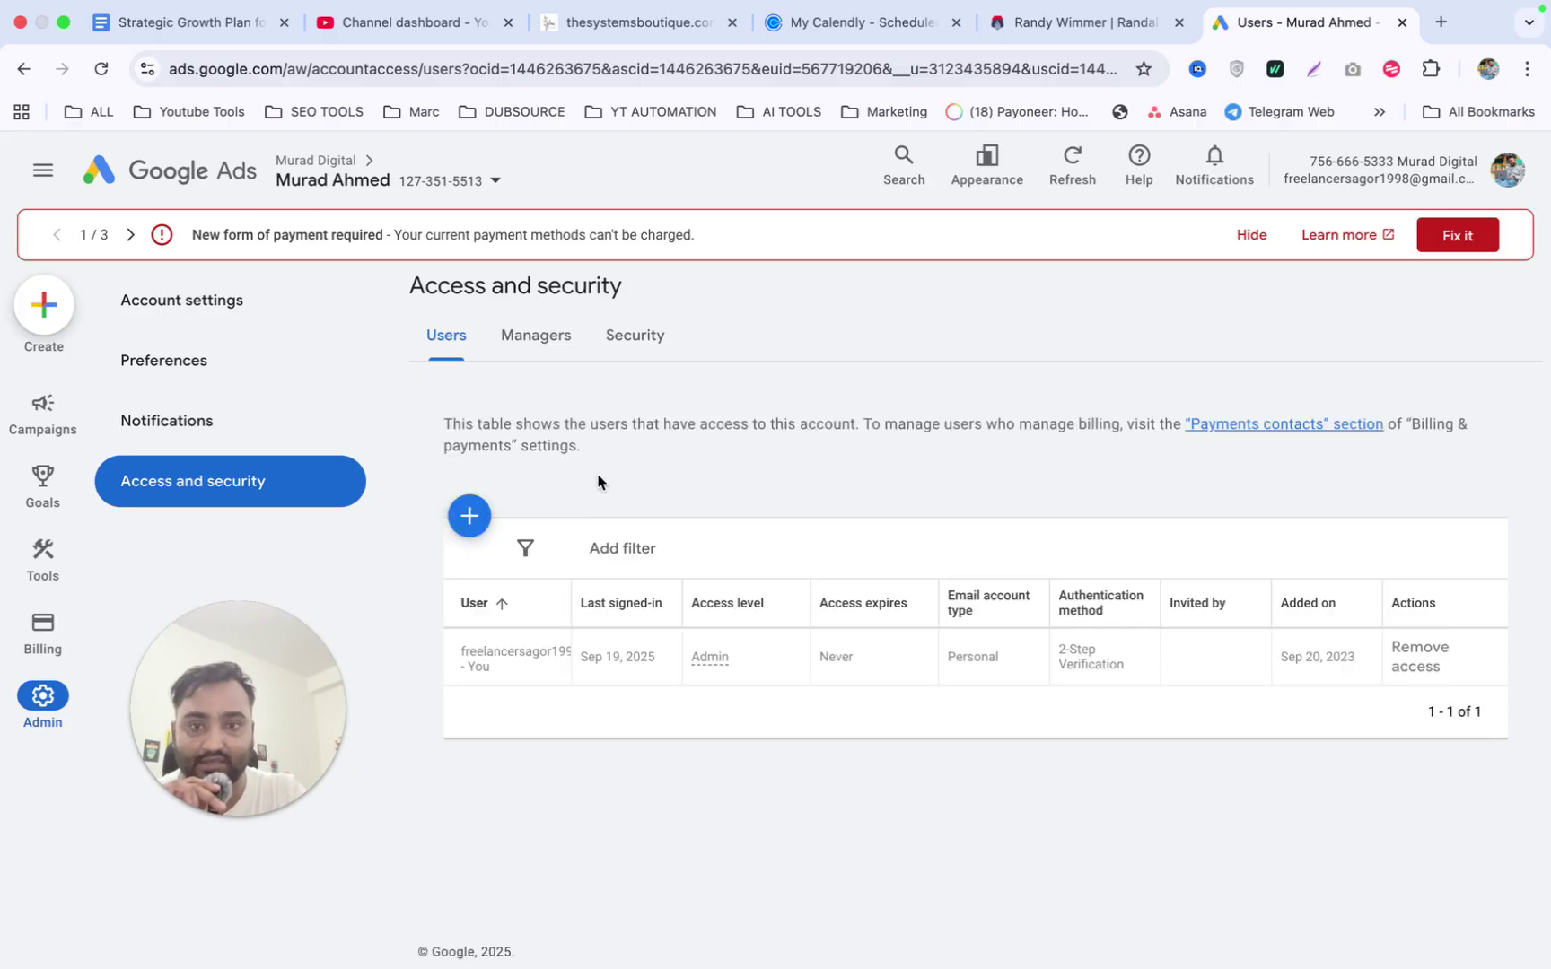
# Start a new user invitation and place the cursor in the empty Email field.
pyautogui.click(470, 521)
pyautogui.click(542, 554)
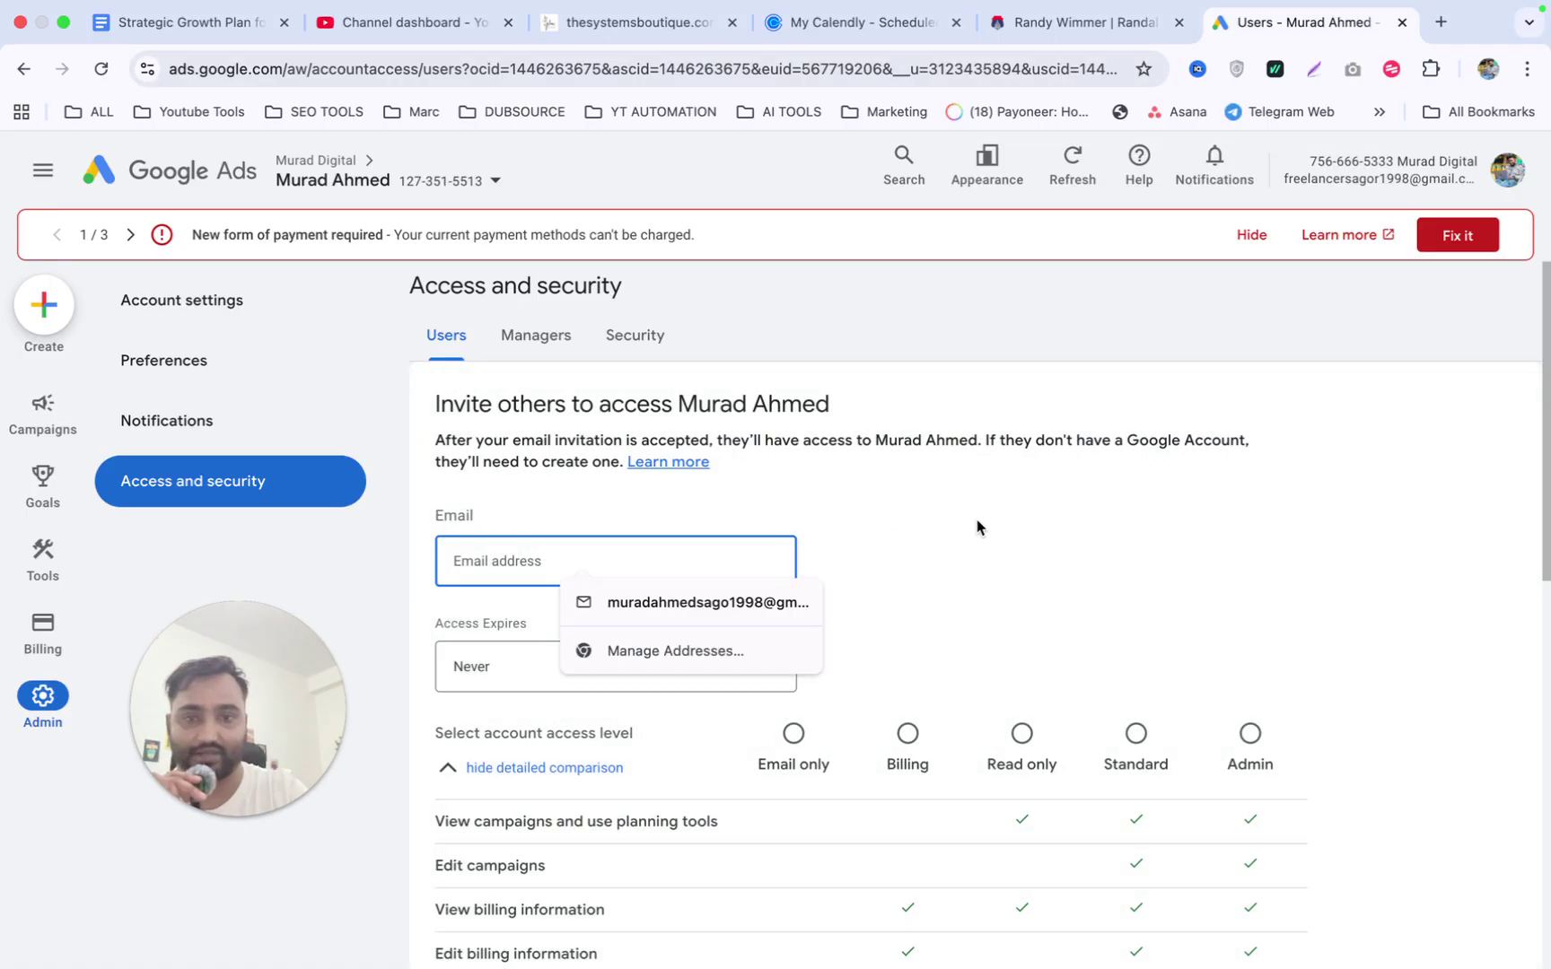
pyautogui.click(1031, 515)
pyautogui.scroll(-3, 1032, 515)
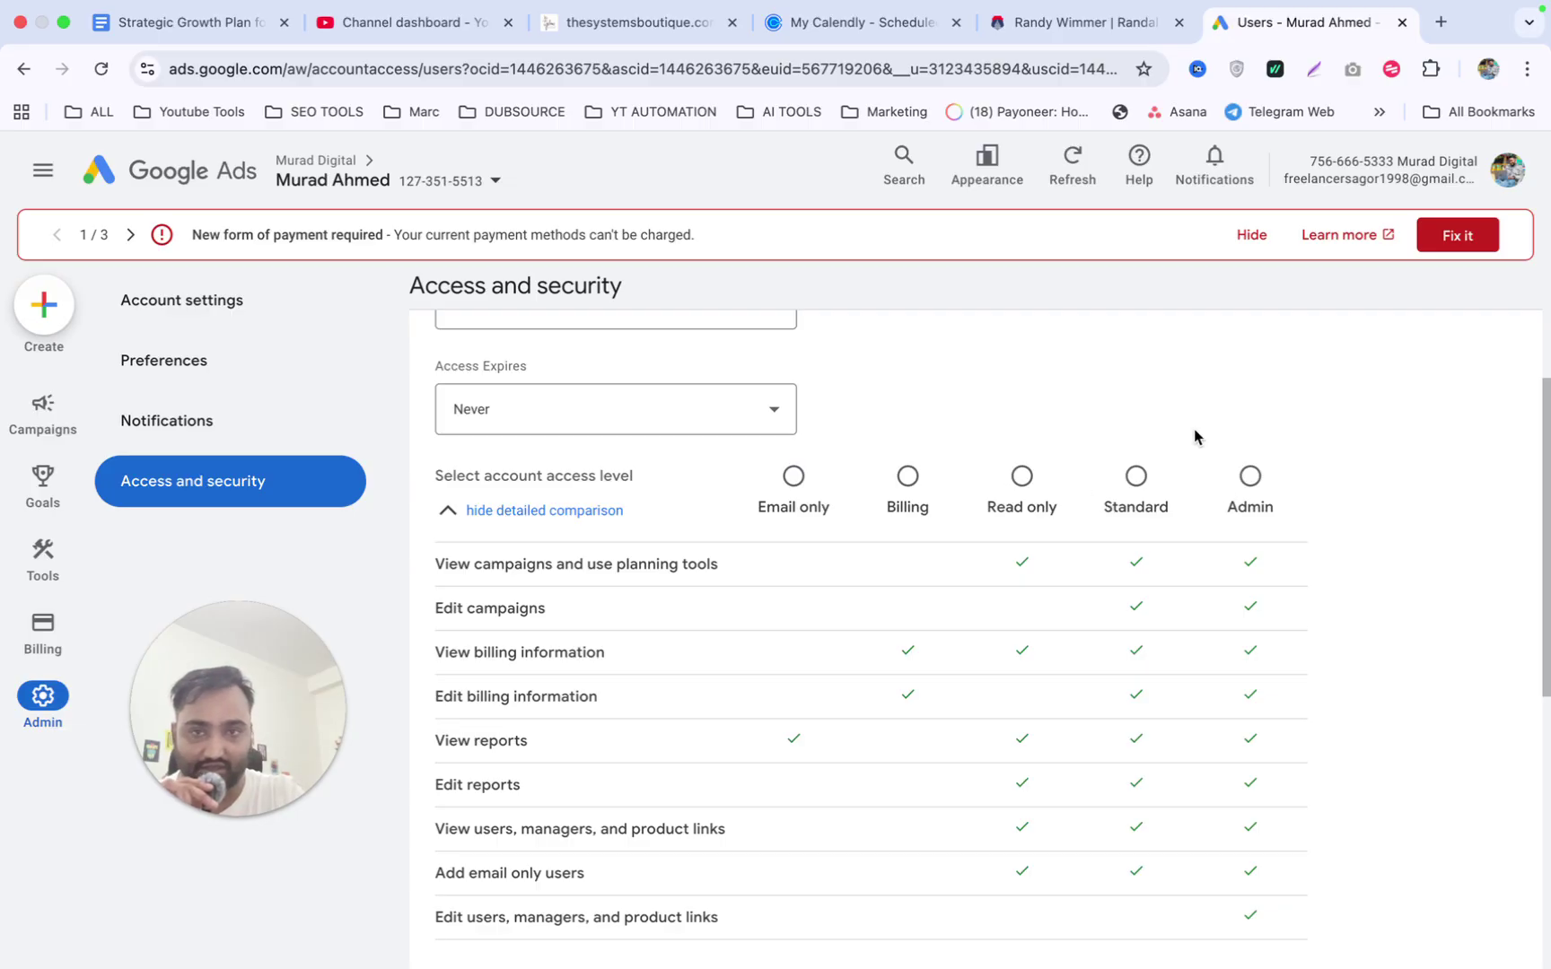
pyautogui.scroll(2, 1060, 415)
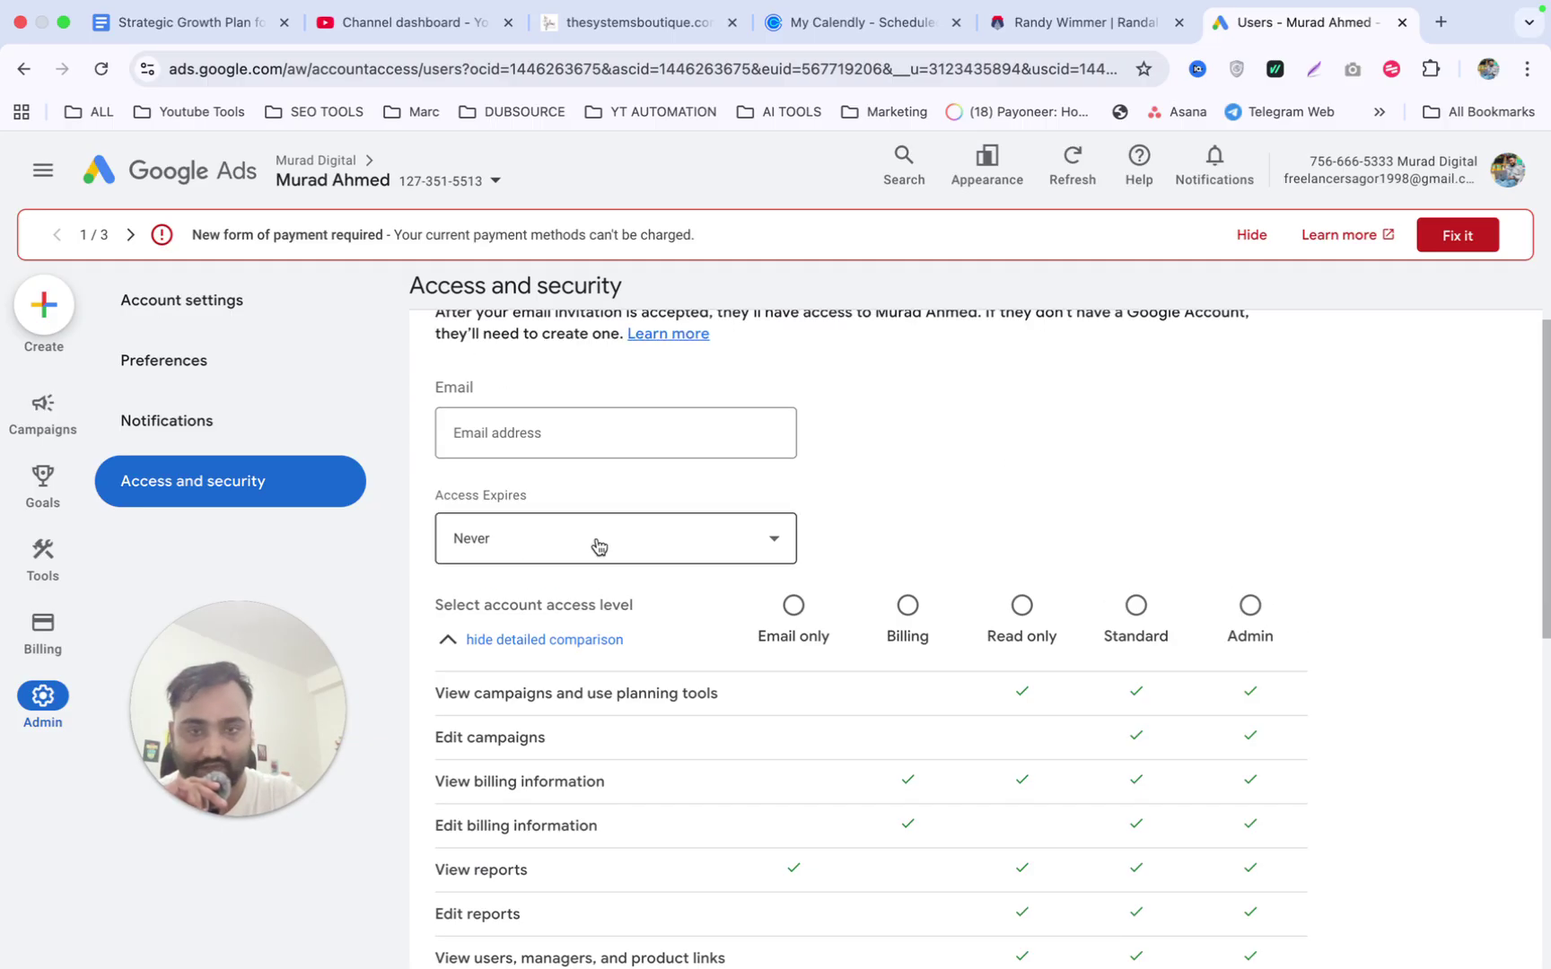
# Review the Access Expires options, keeping Never, and look over the access level choices.
pyautogui.click(658, 543)
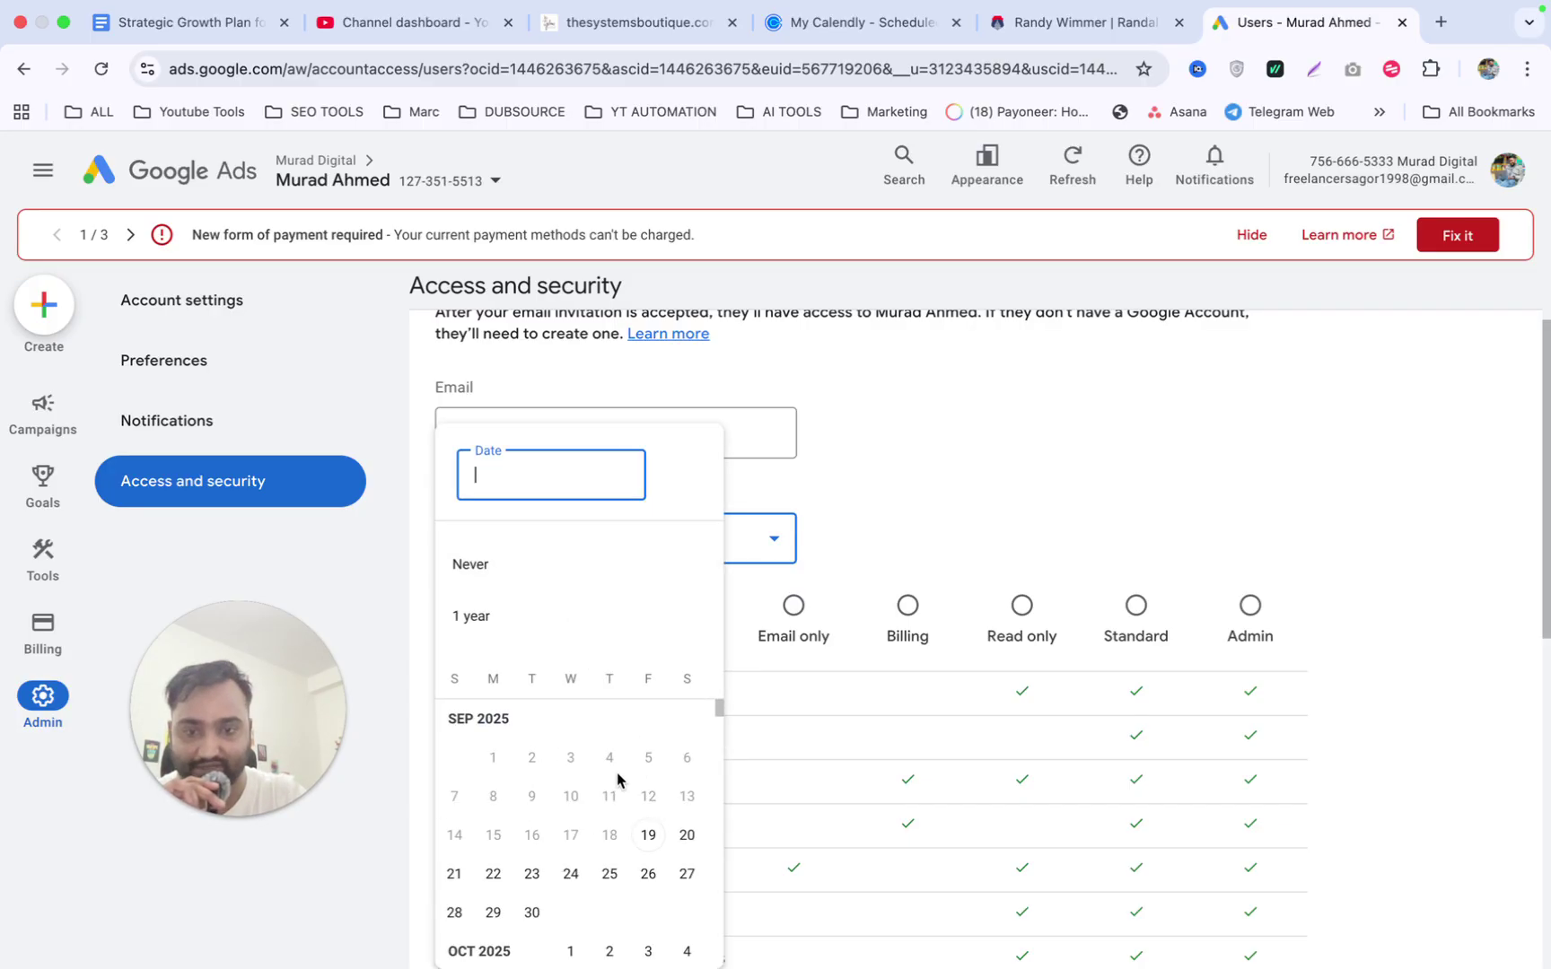
pyautogui.click(956, 496)
pyautogui.scroll(-3, 957, 495)
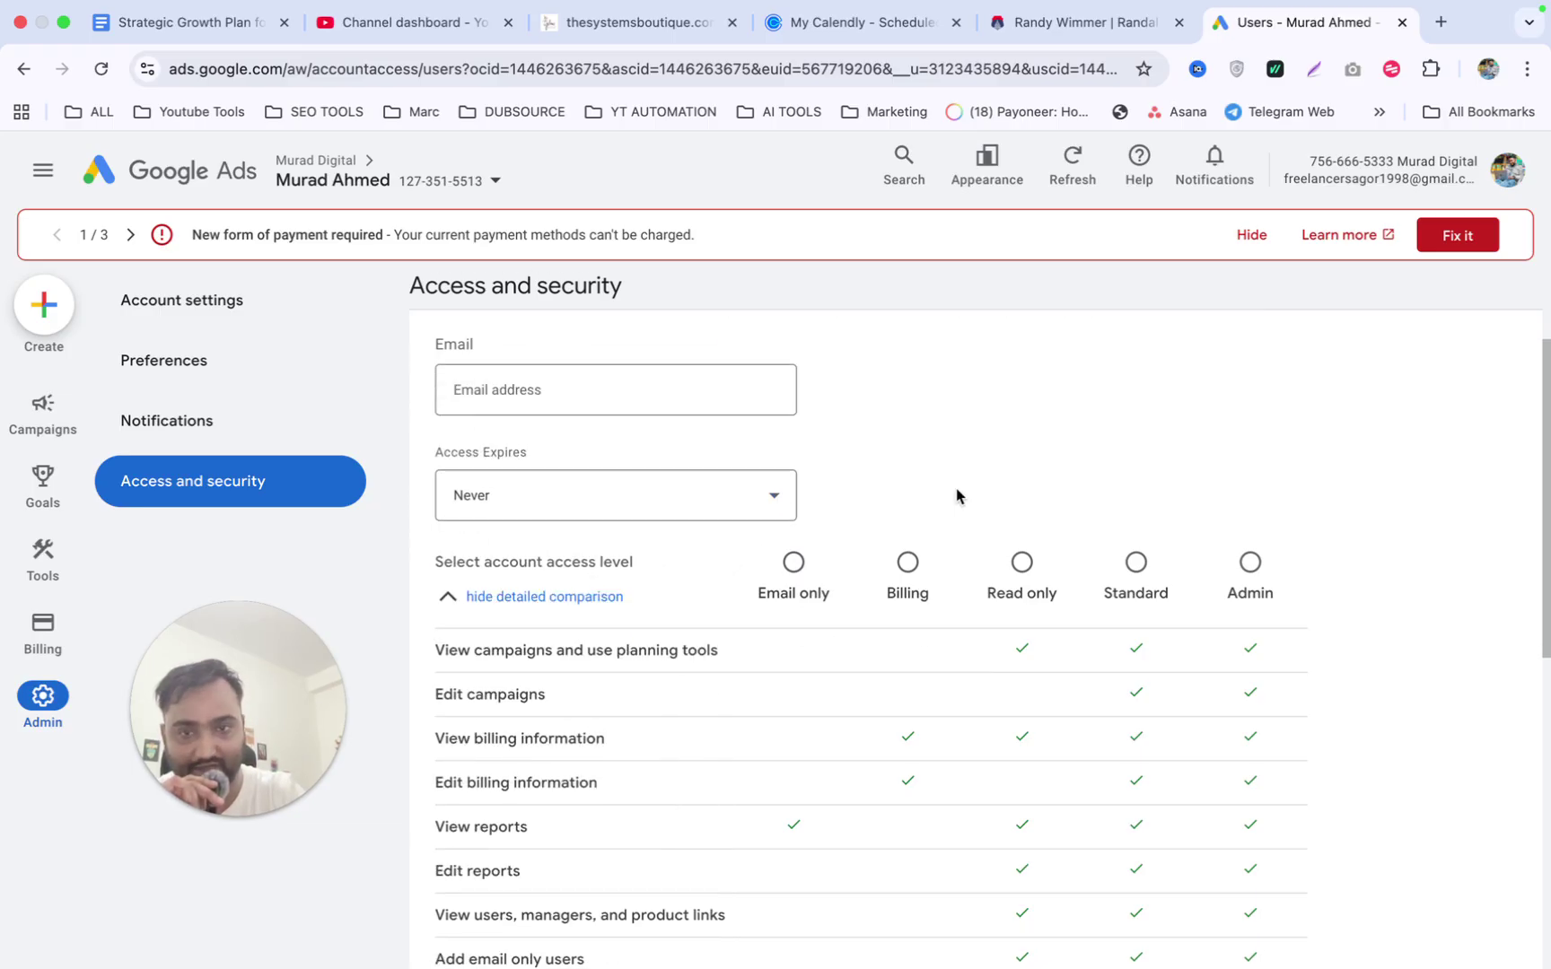
pyautogui.scroll(-5, 957, 495)
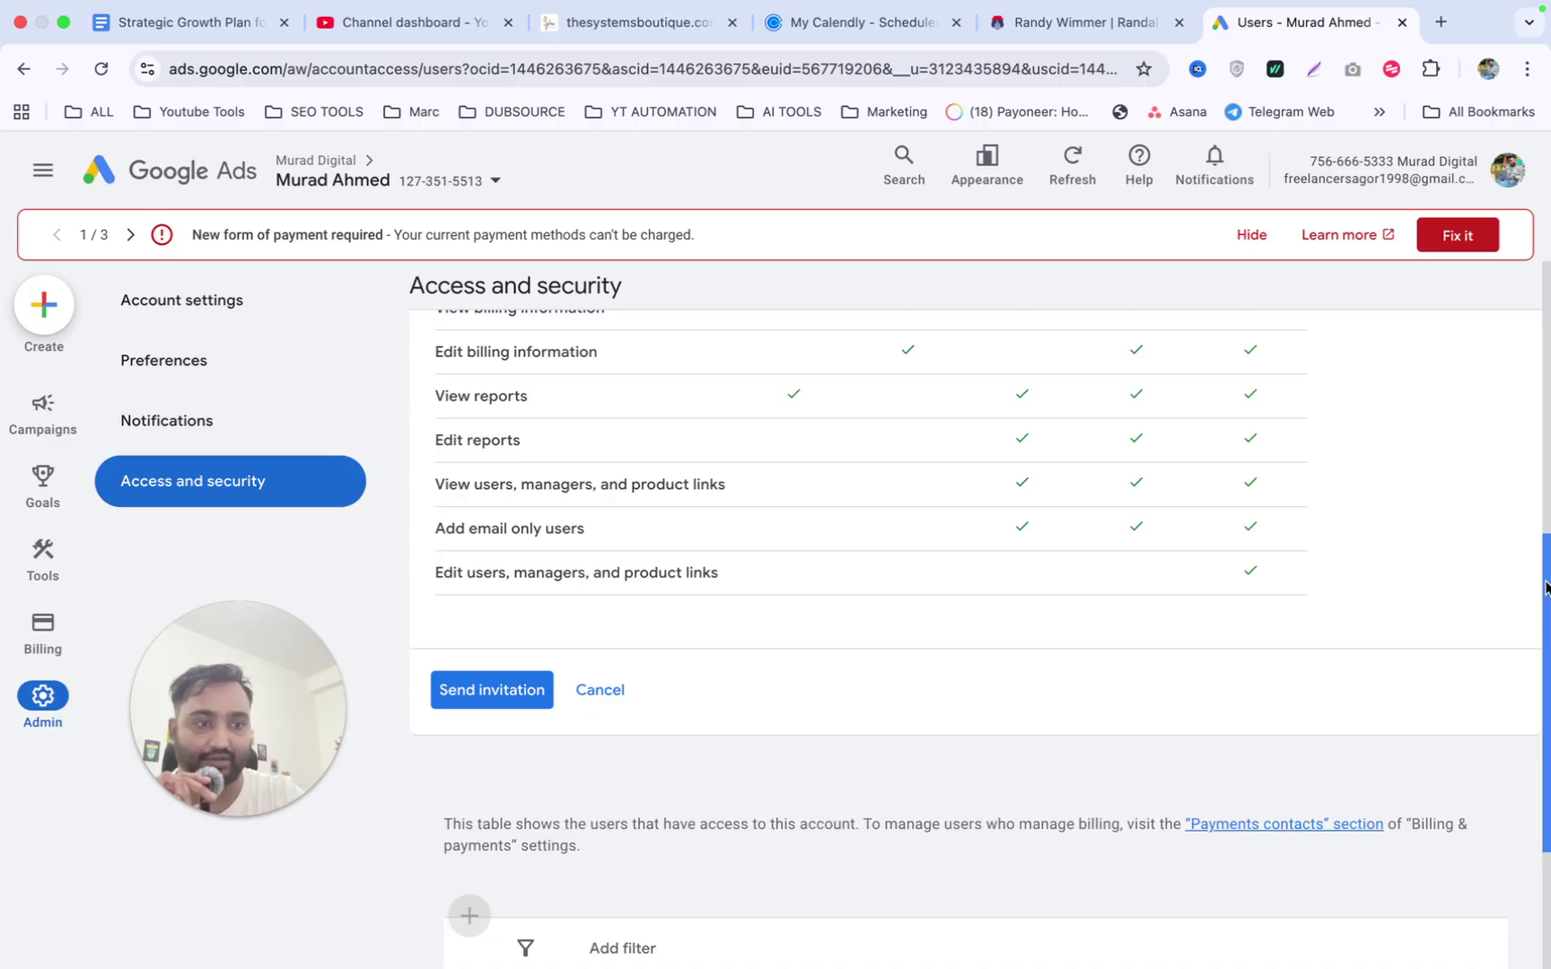
pyautogui.moveTo(1546, 587); pyautogui.dragTo(1546, 316)
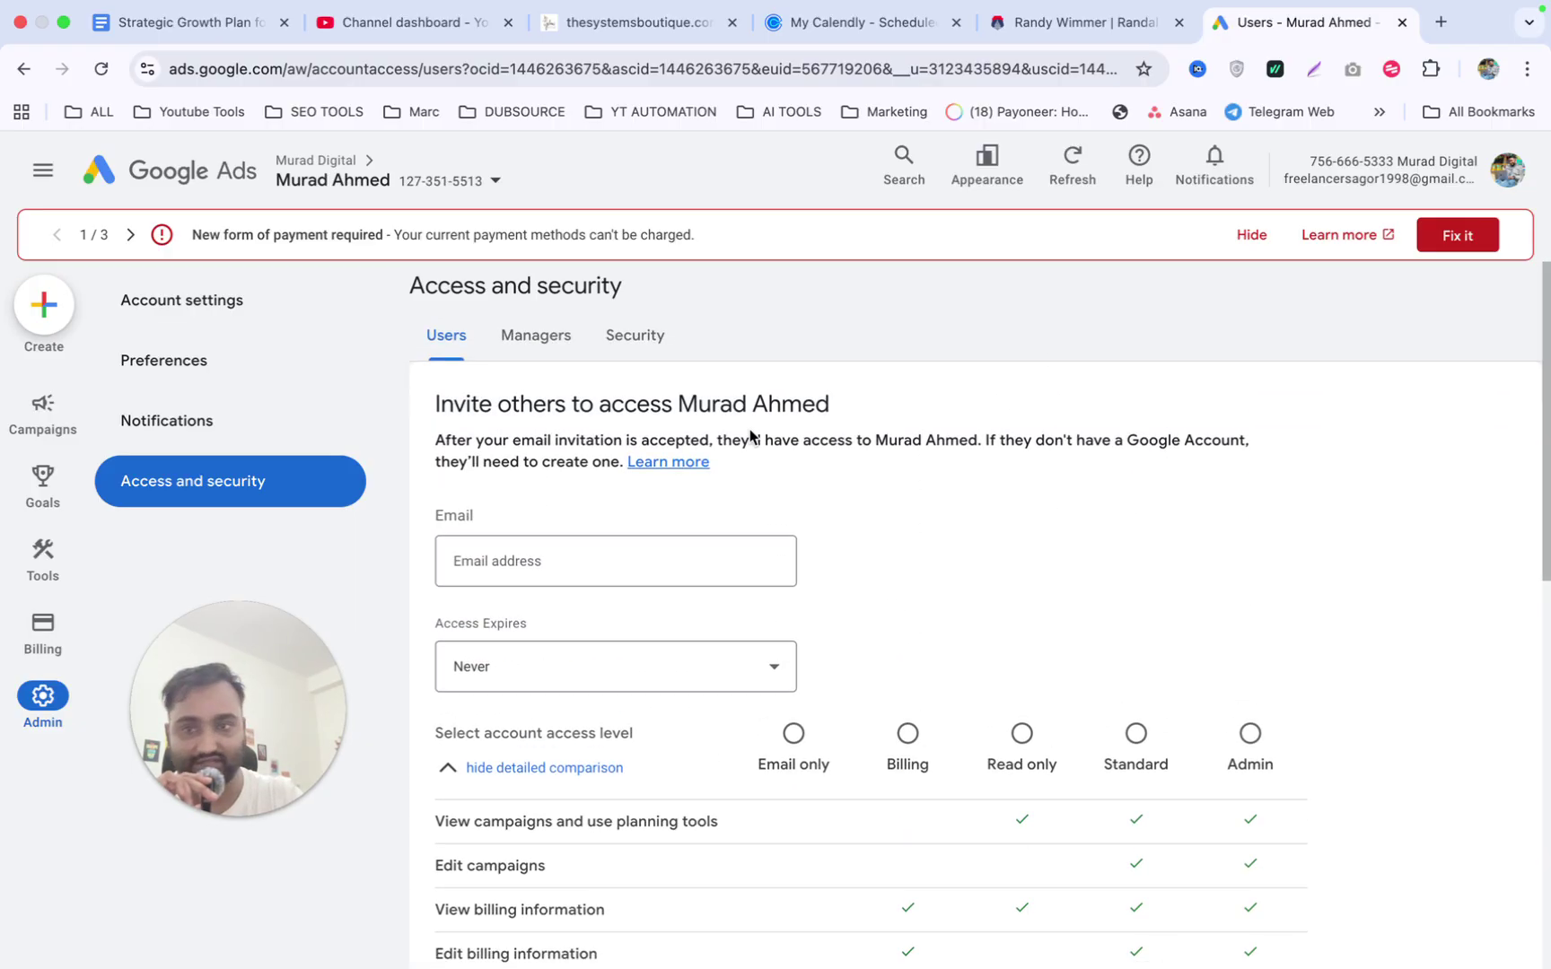